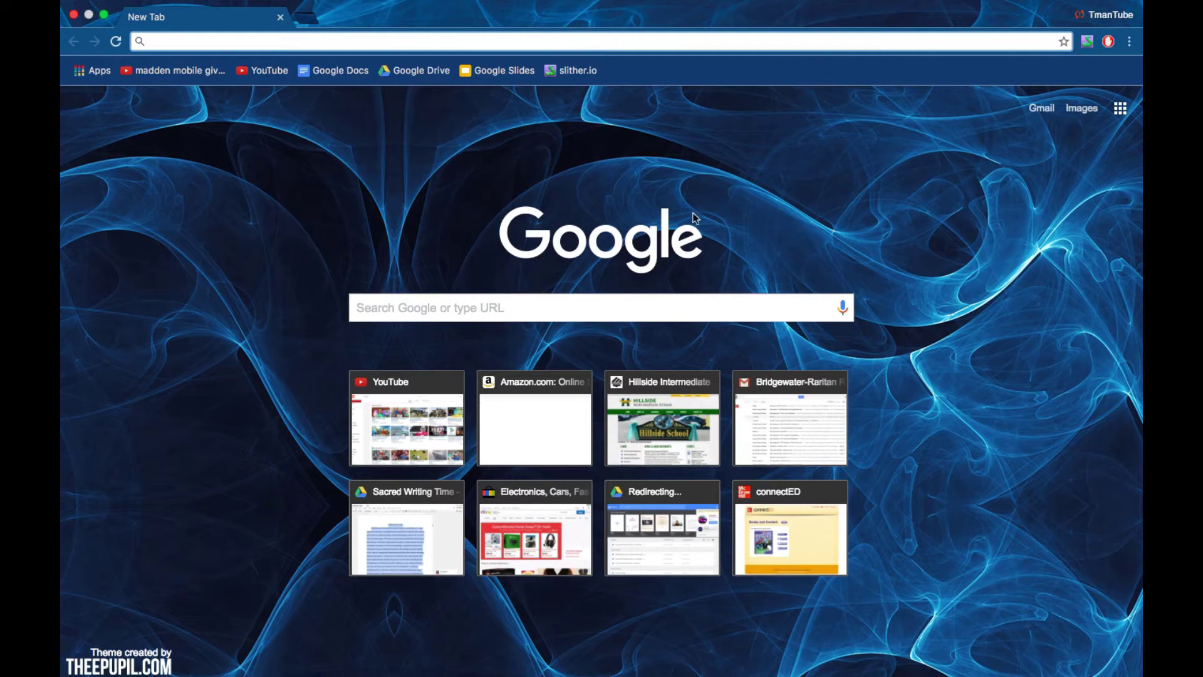
- Search Google for 'air server' from Chrome's address bar
left_click_drag(705, 242, 554, 247)
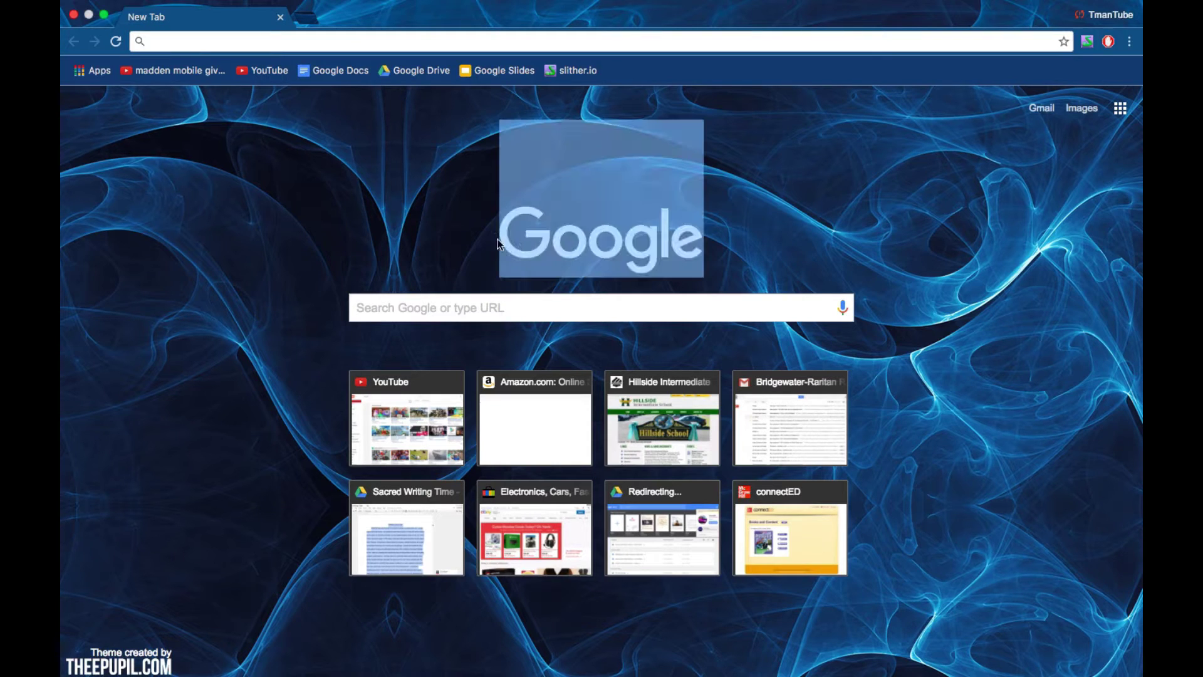
left_click(430, 221)
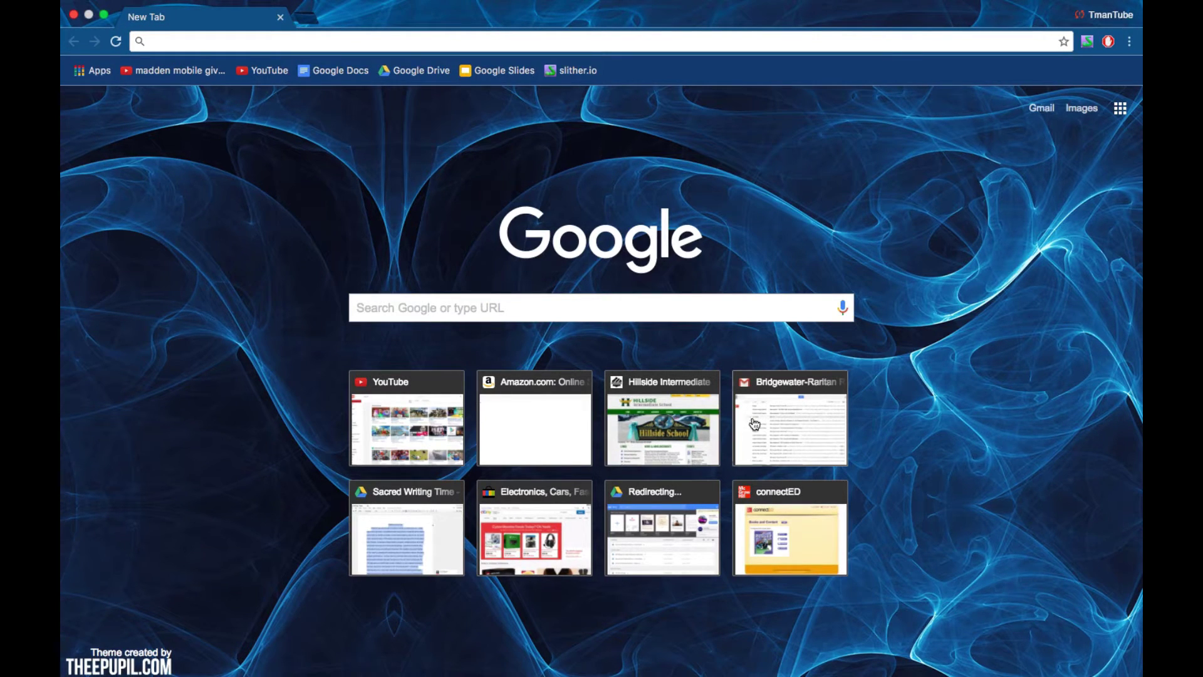
left_click(725, 308)
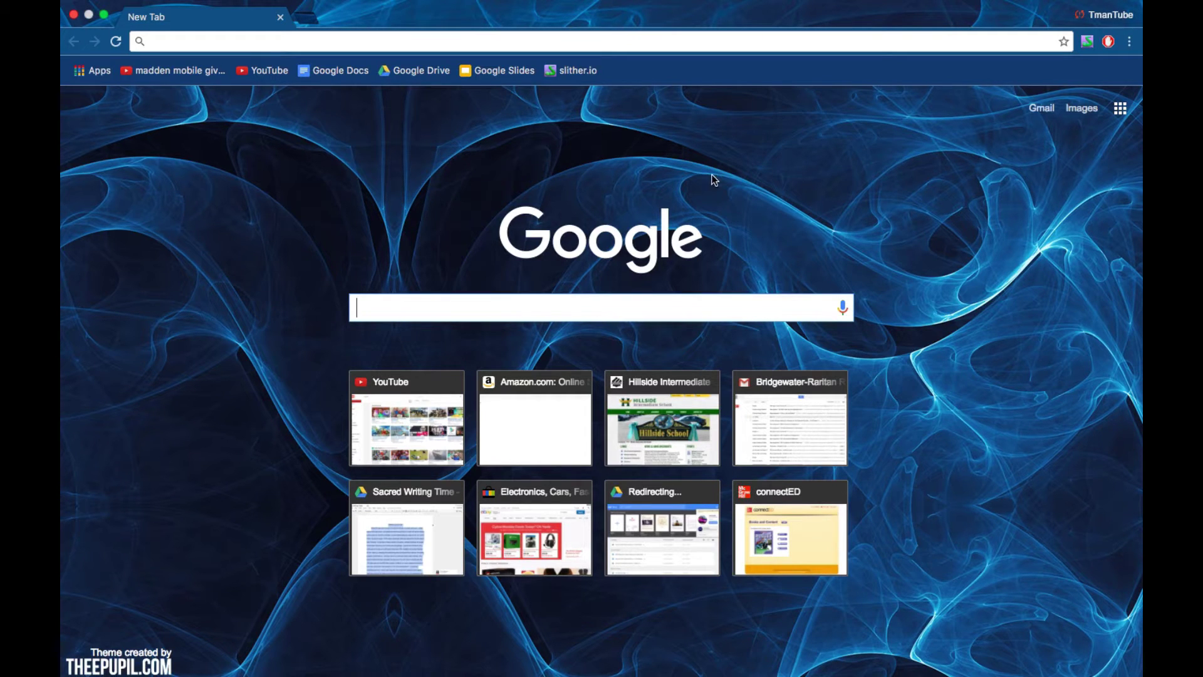
left_click(483, 43)
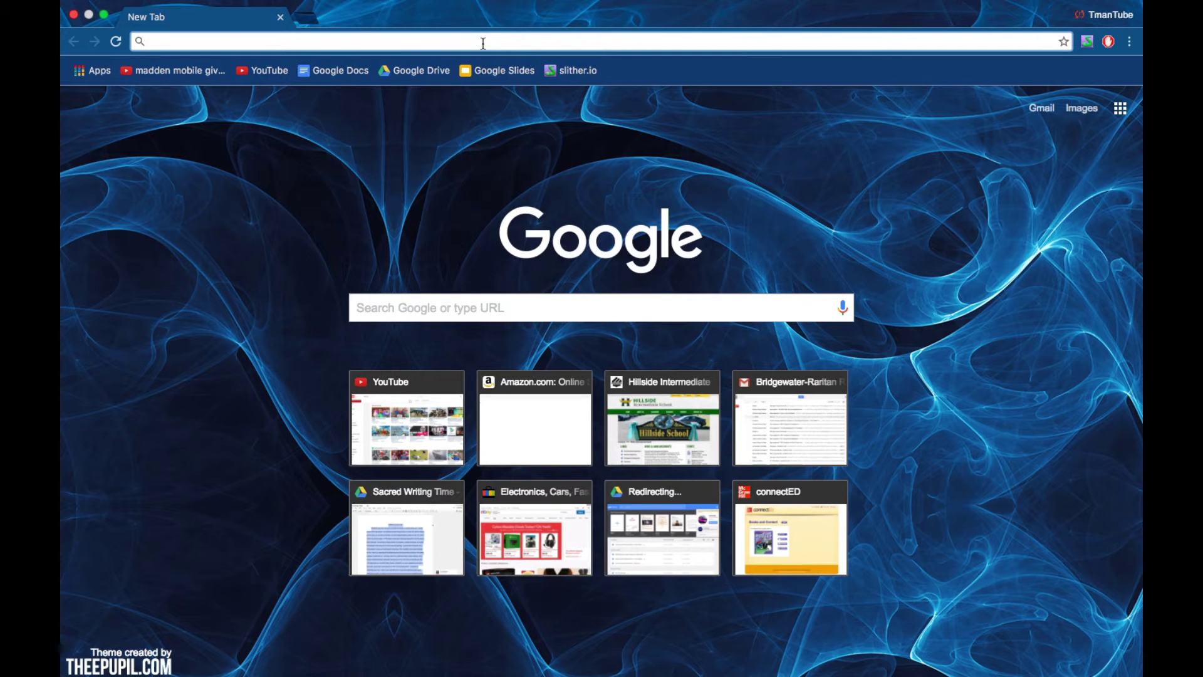
type("air server")
key("Return")
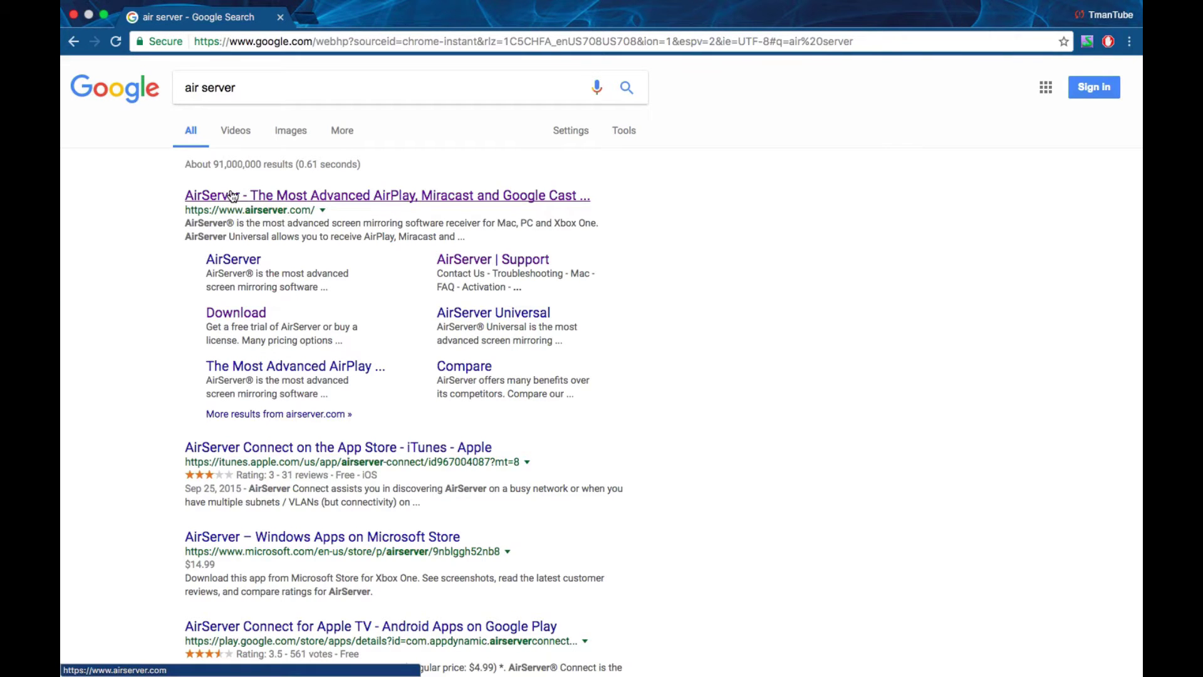
- Download the free AirServer 7.0.2 trial installer for Mac from airserver.com
left_click(232, 195)
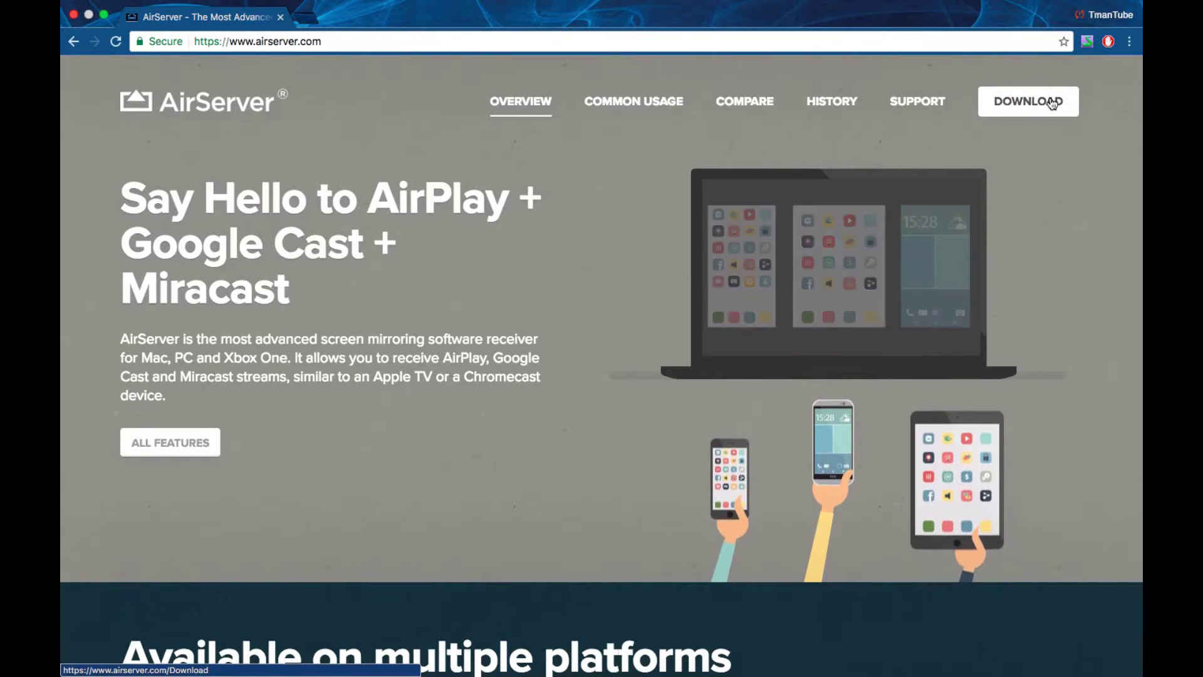
left_click(1021, 115)
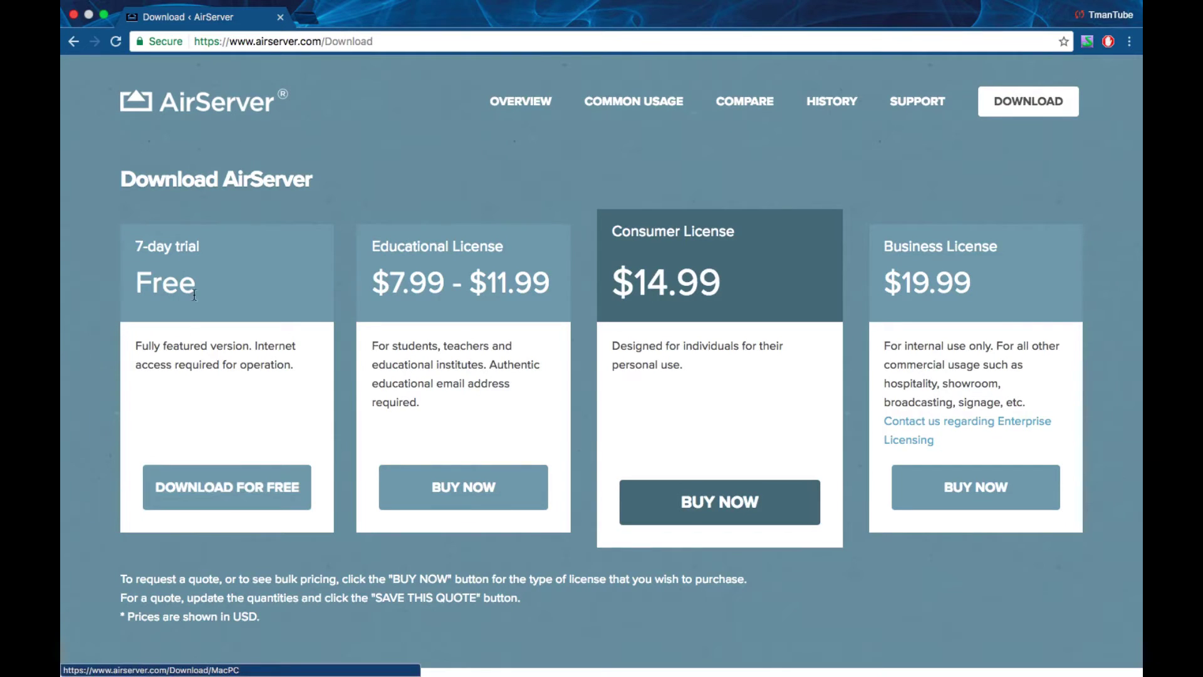
left_click_drag(124, 242, 230, 294)
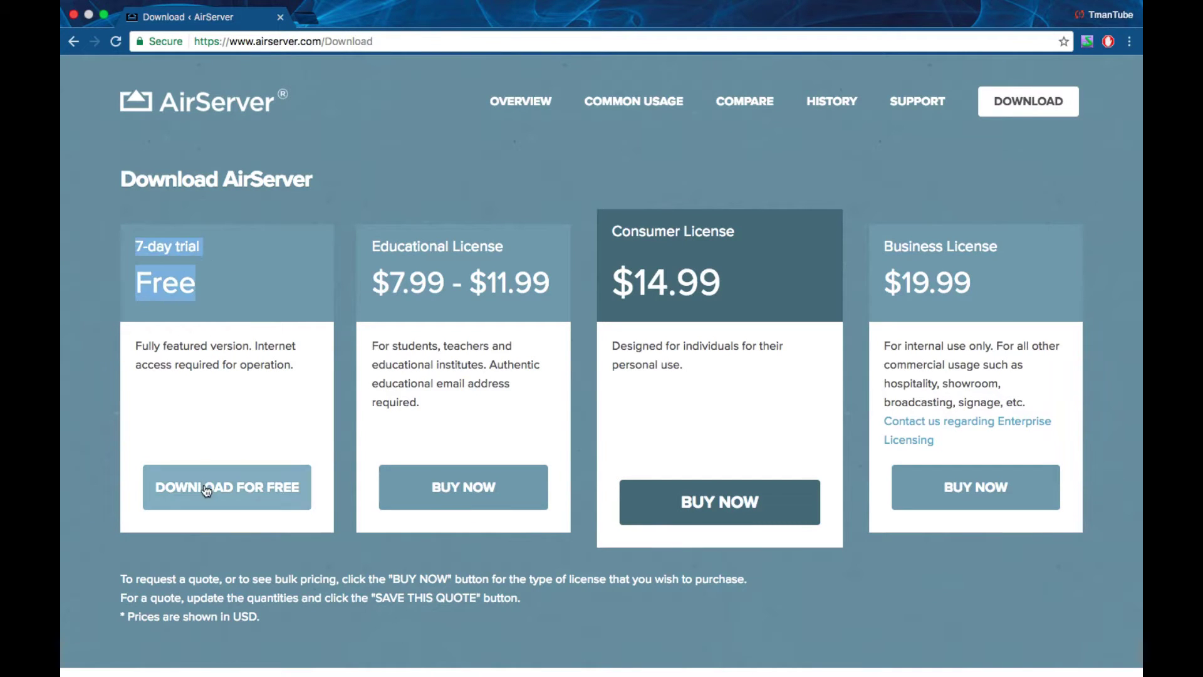
left_click(207, 490)
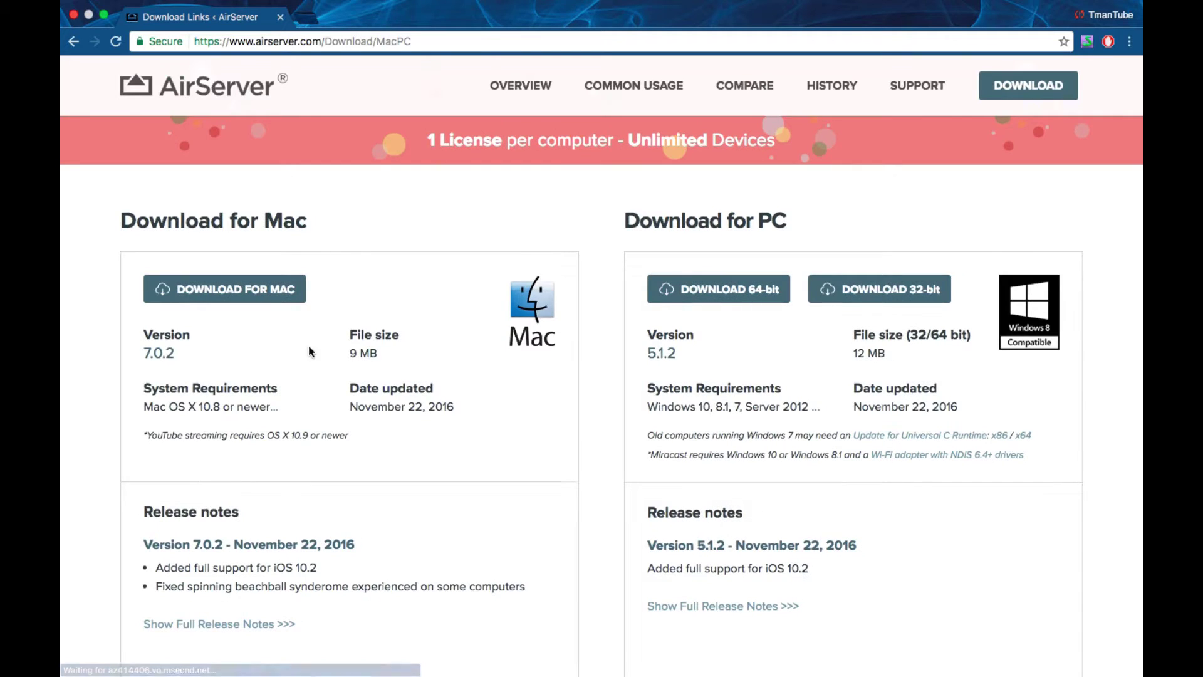
left_click(284, 286)
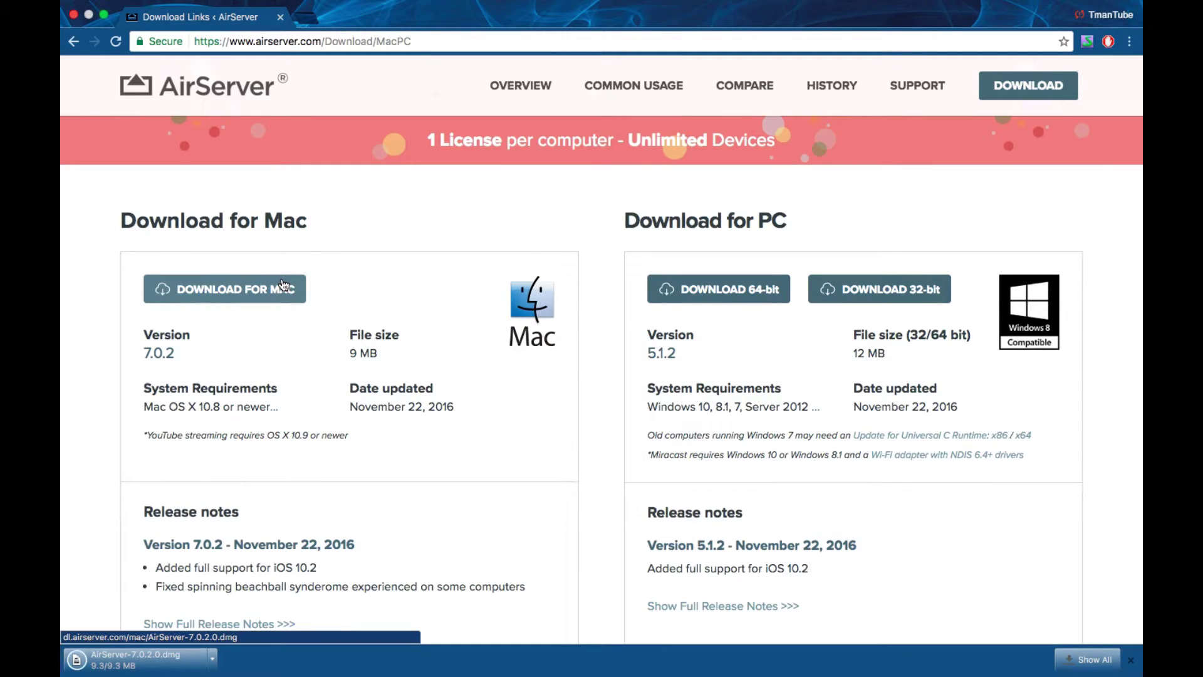
- Open the AirServer disk image, accept the licence, skip verification, and copy AirServer to Applications
left_click(137, 662)
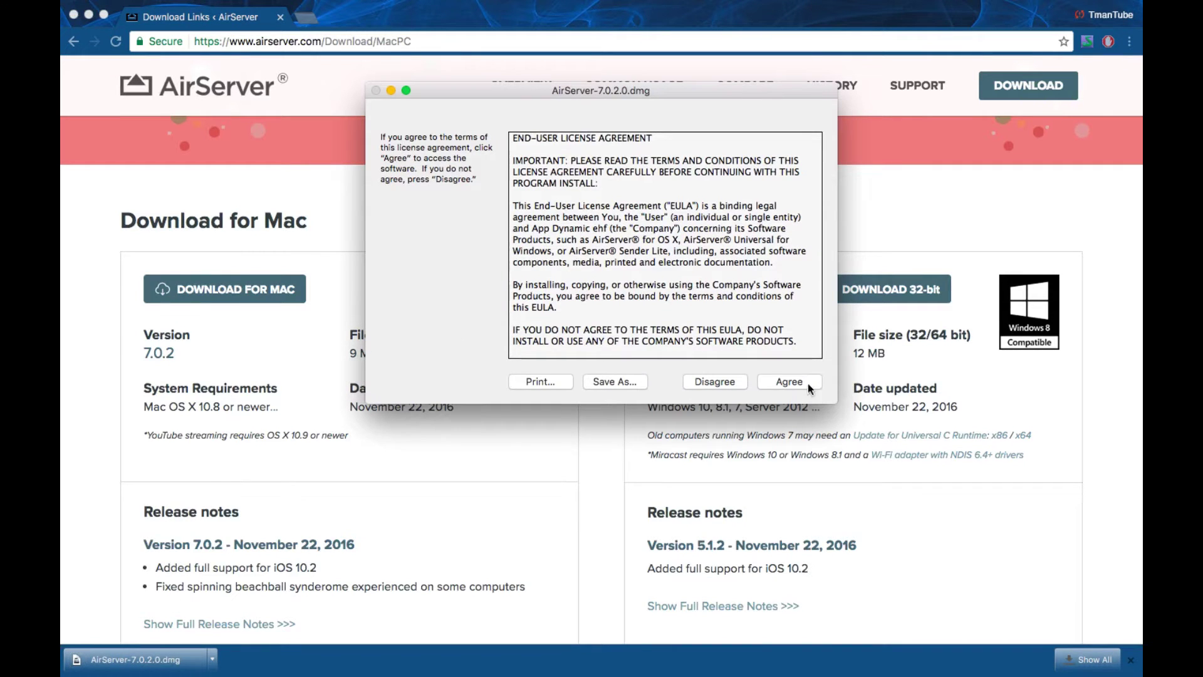
left_click(799, 380)
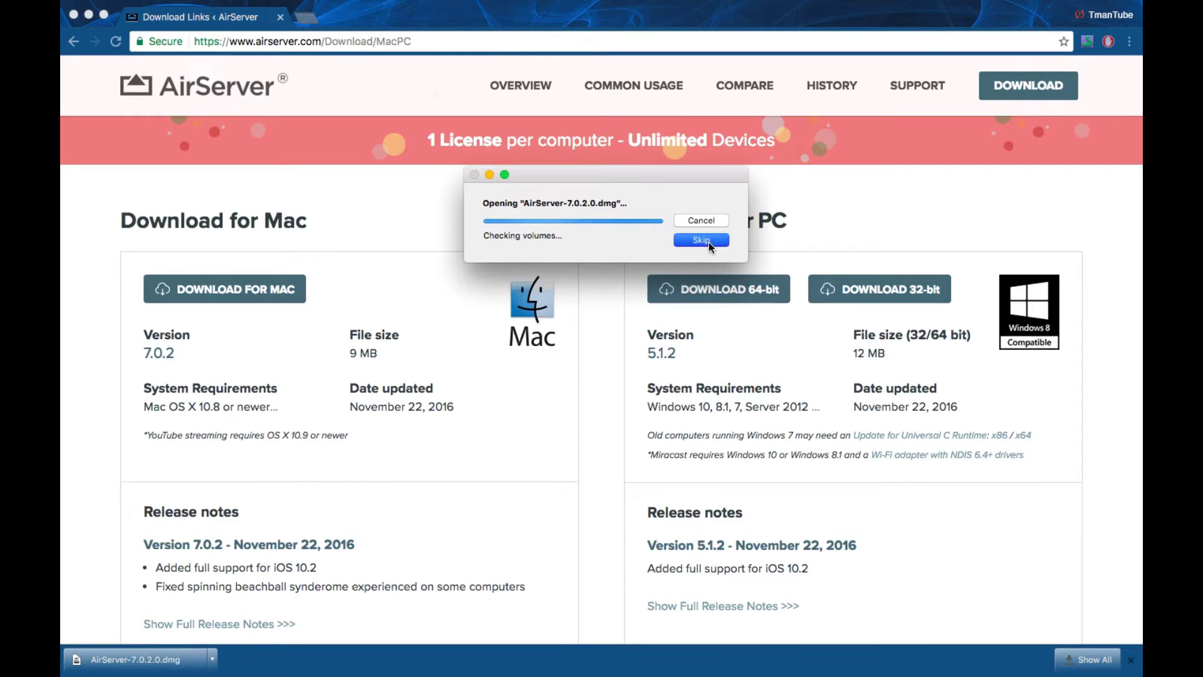
left_click(701, 240)
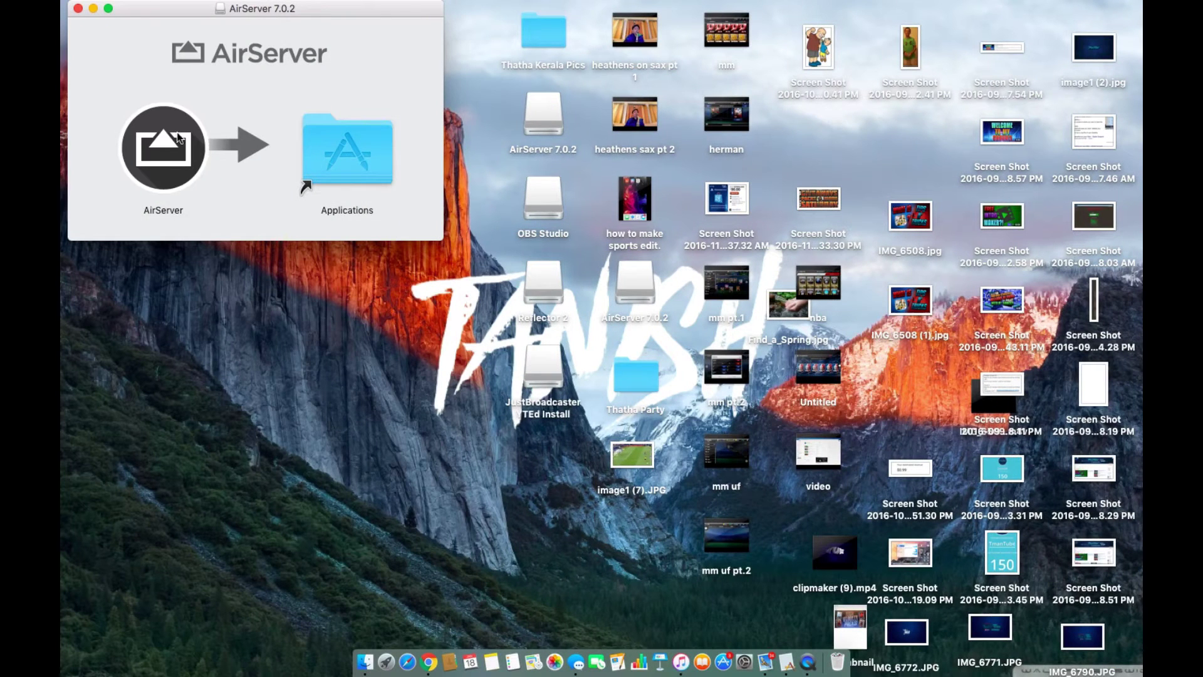
left_click_drag(177, 138, 323, 171)
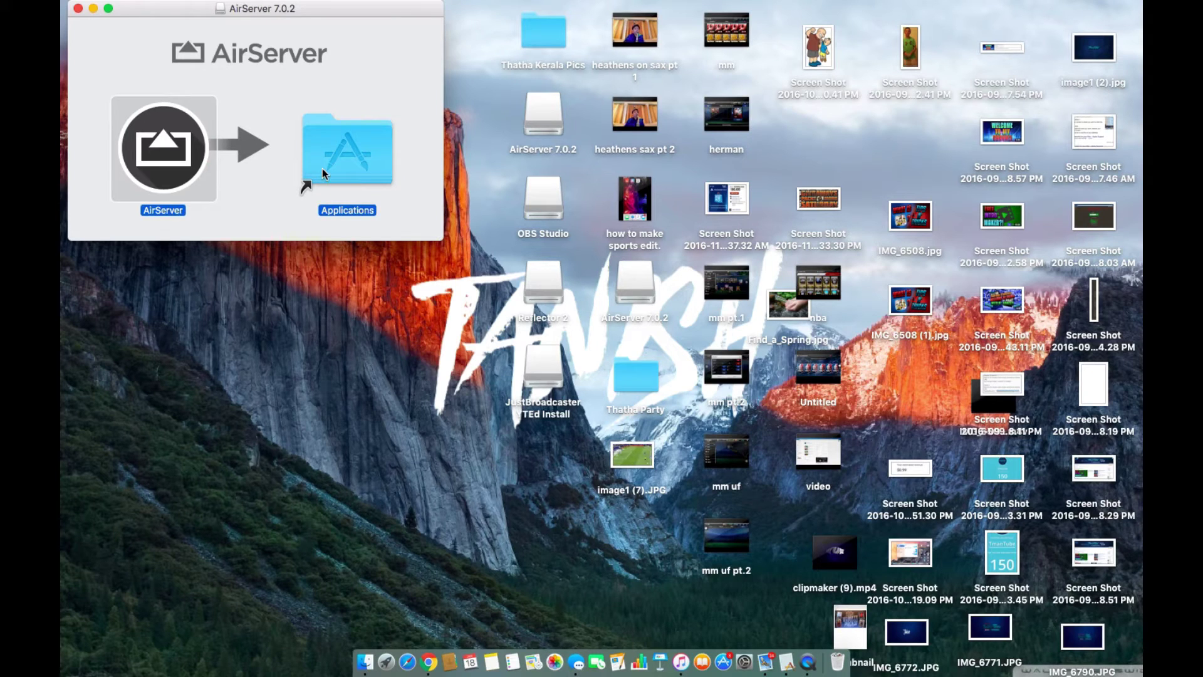
- Close the disk image, then launch AirServer from Applications in trial mode
left_click(79, 9)
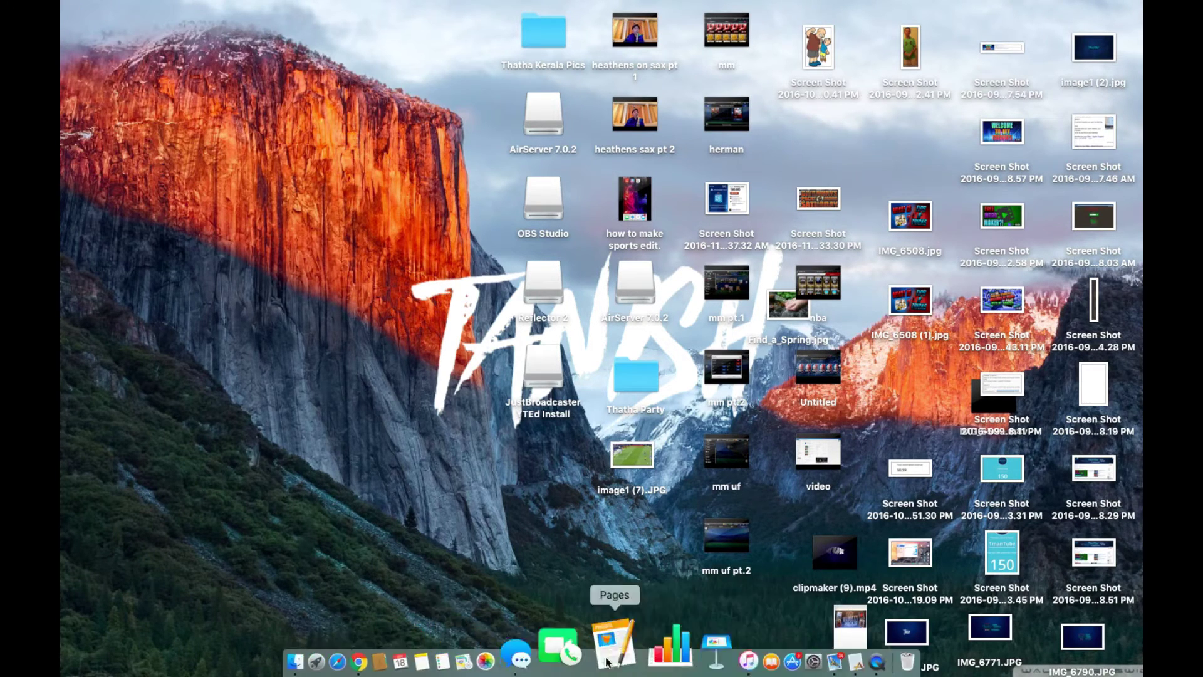
left_click(368, 658)
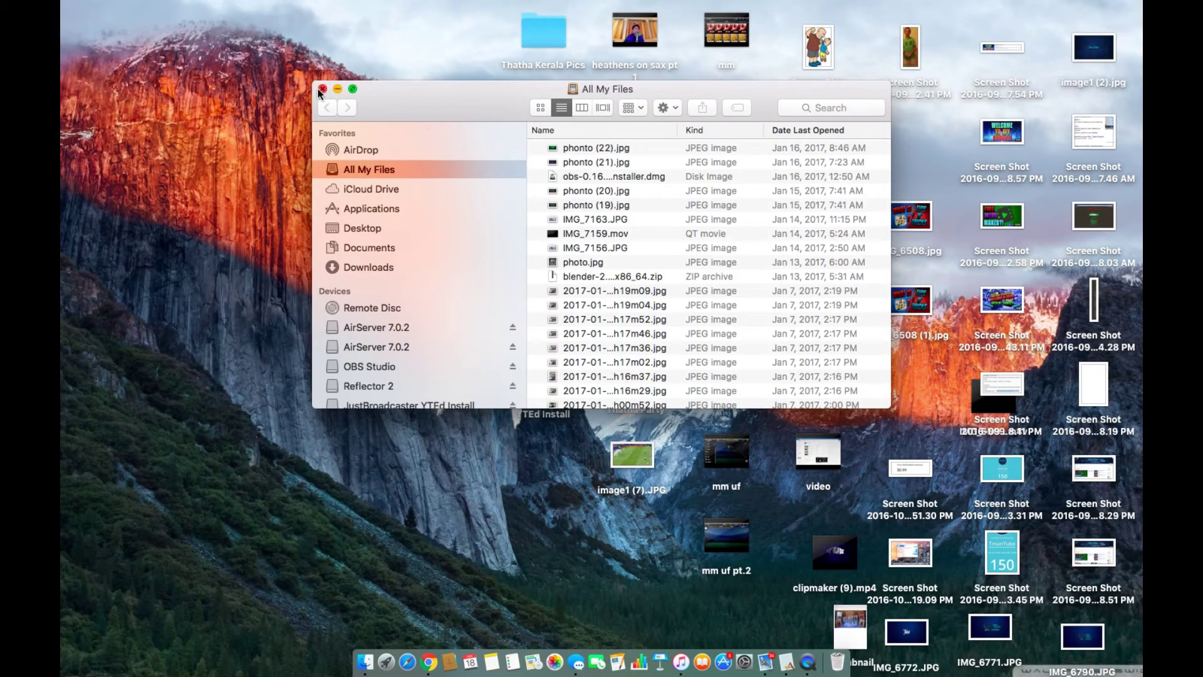
left_click(367, 208)
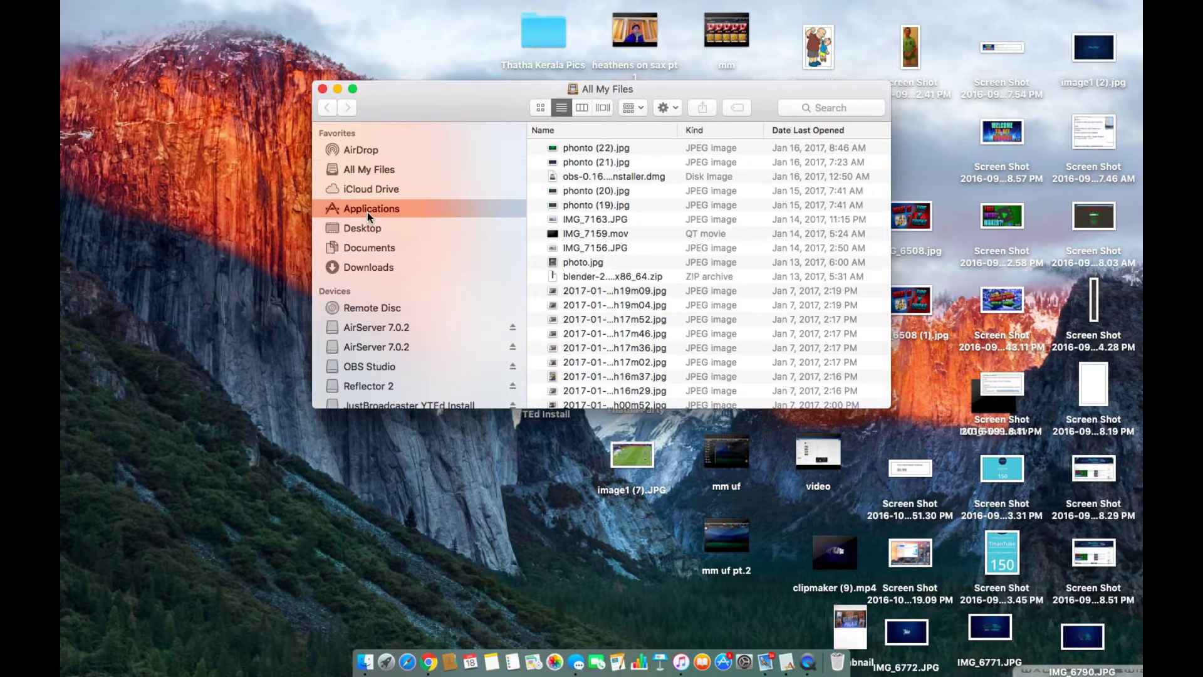
left_click(600, 160)
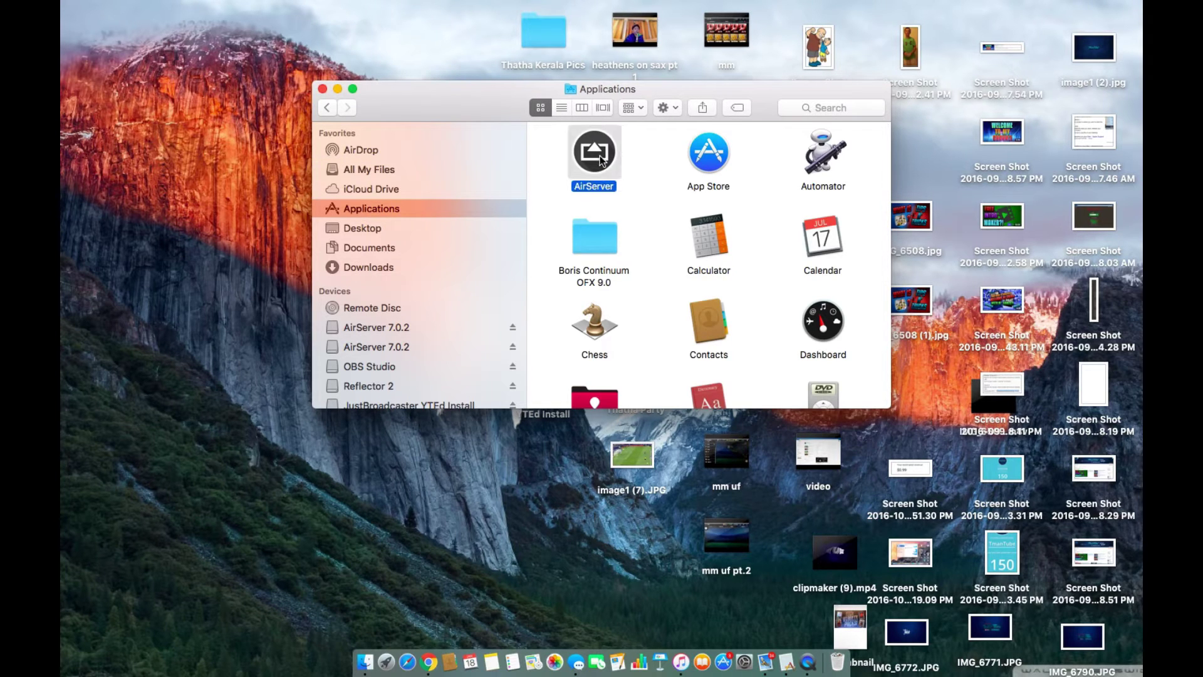
double_click(603, 153)
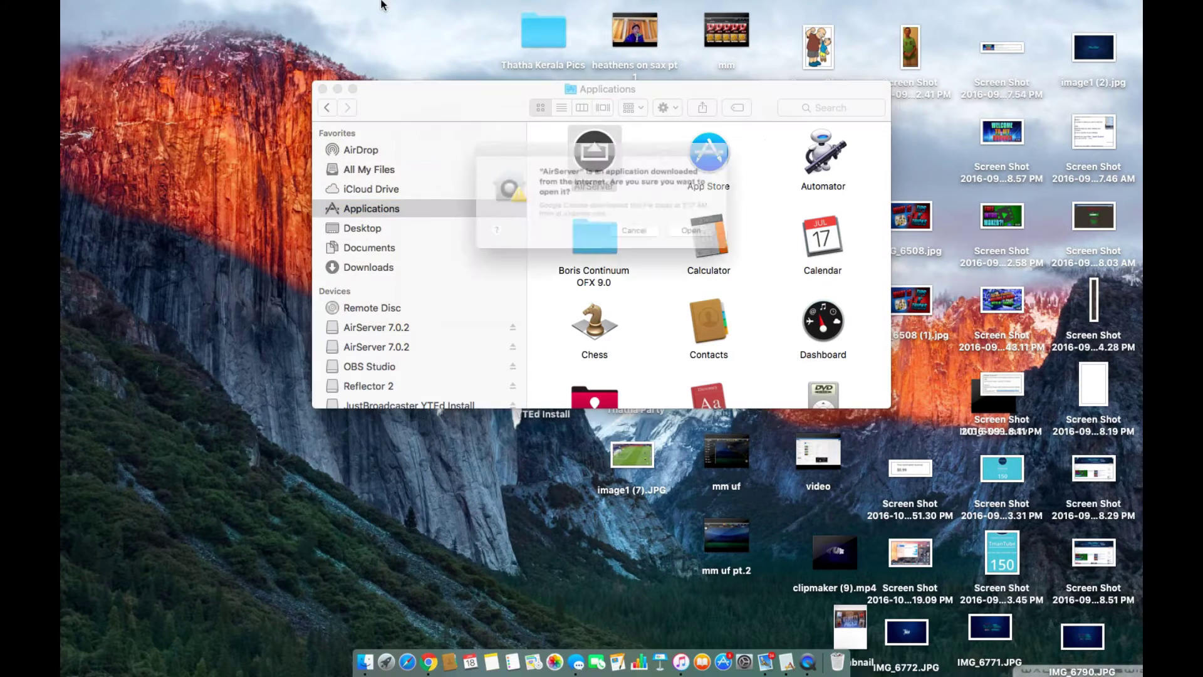
left_click(703, 242)
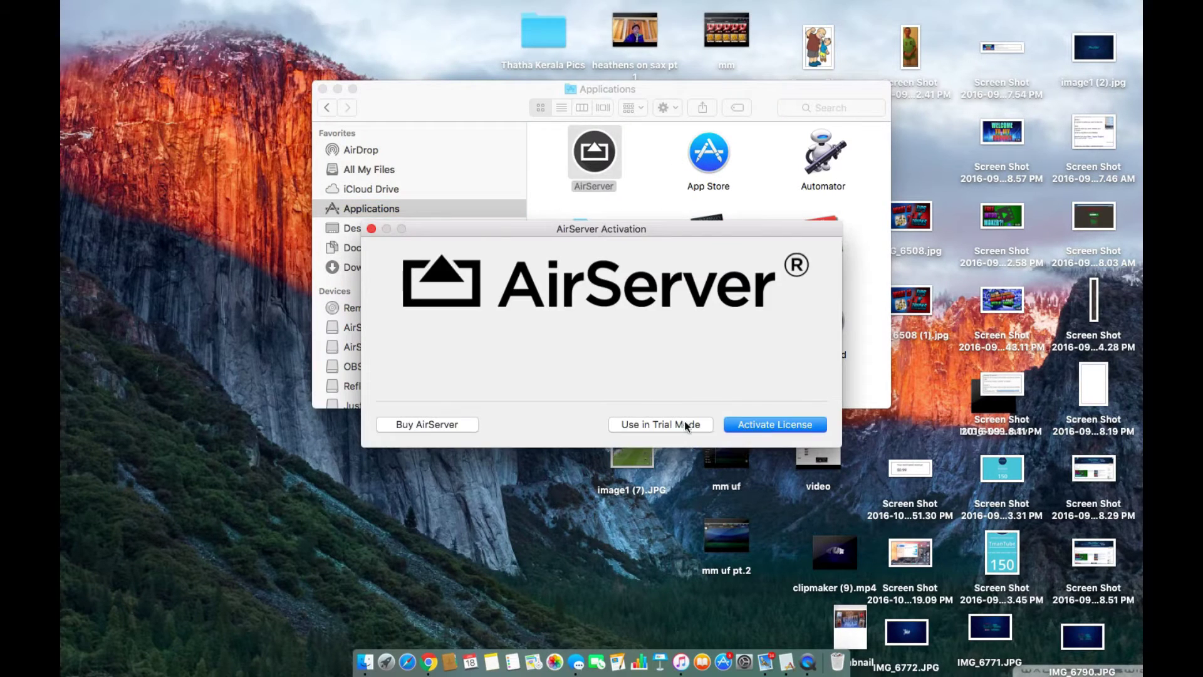
left_click(660, 424)
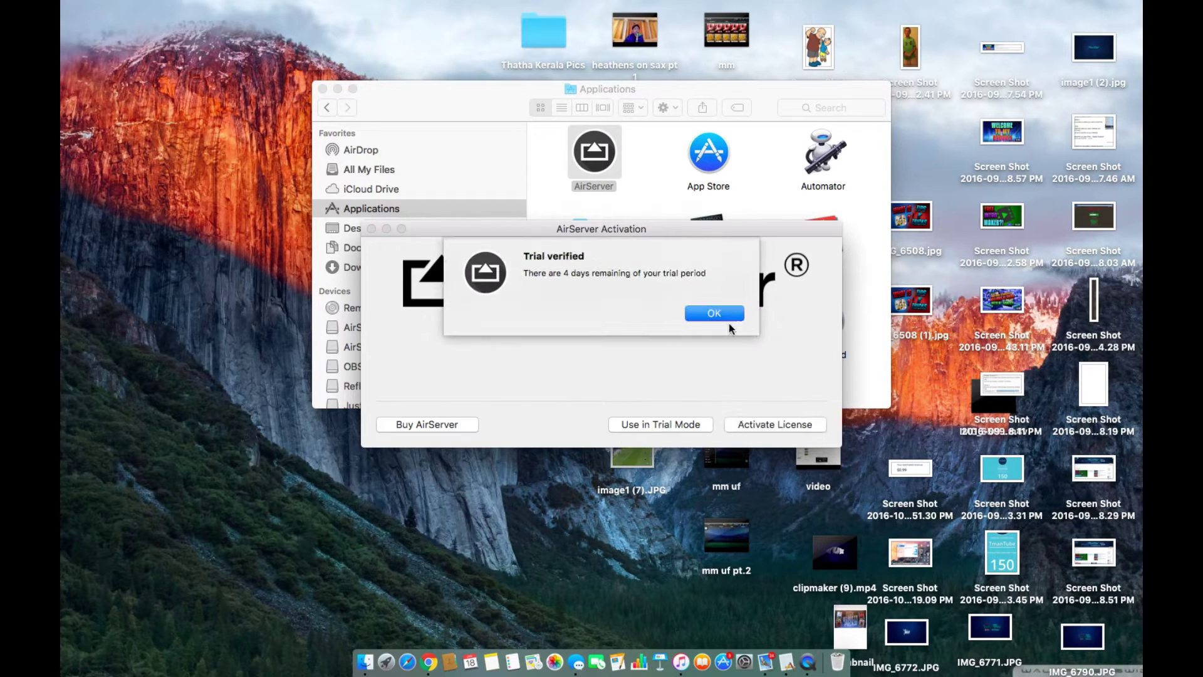
left_click(720, 319)
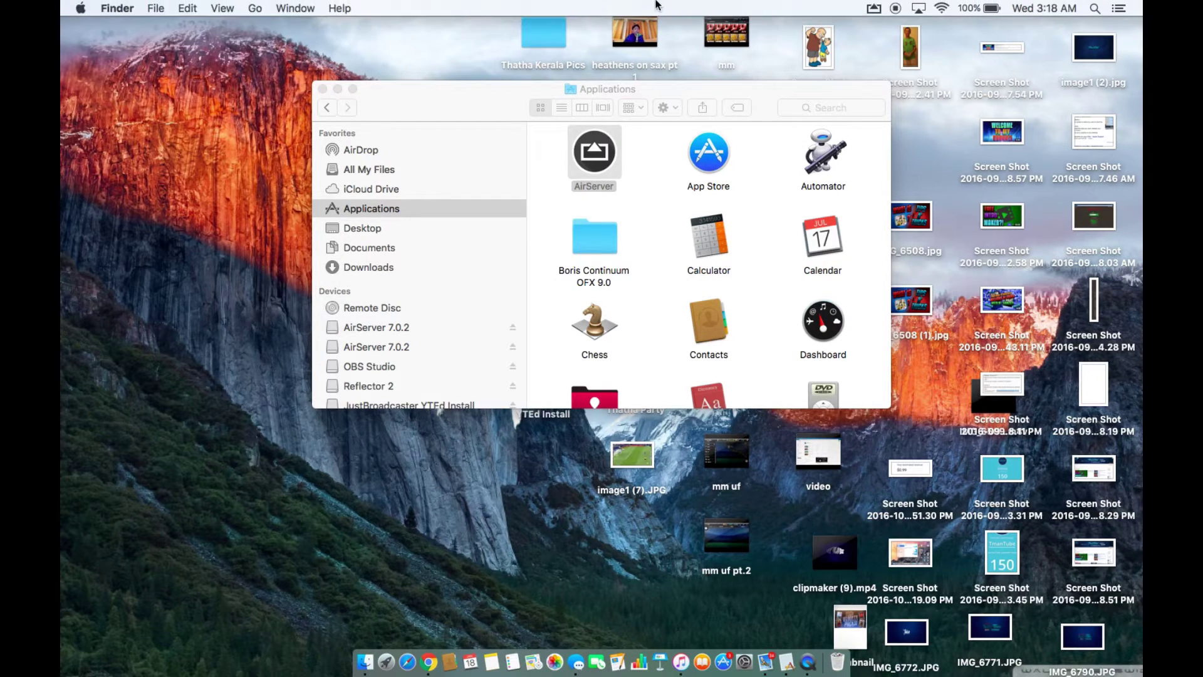
left_click(321, 87)
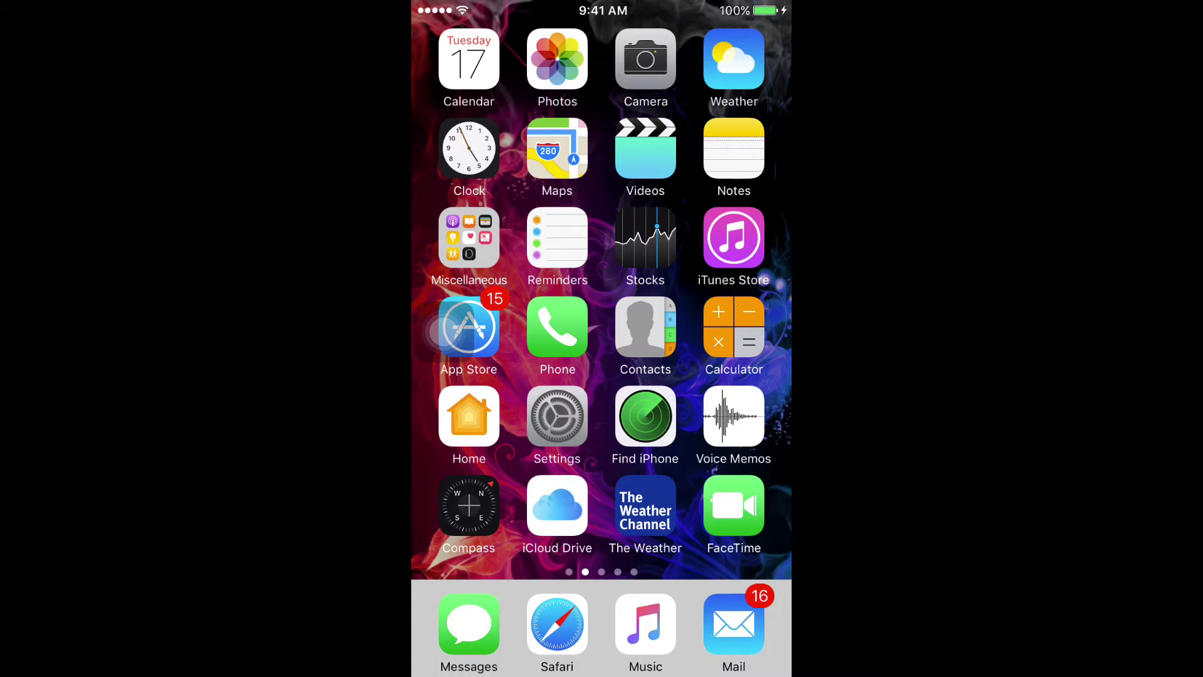
- Swipe up the iPhone's Control Center to reach AirPlay Mirroring
left_click_drag(602, 670, 602, 376)
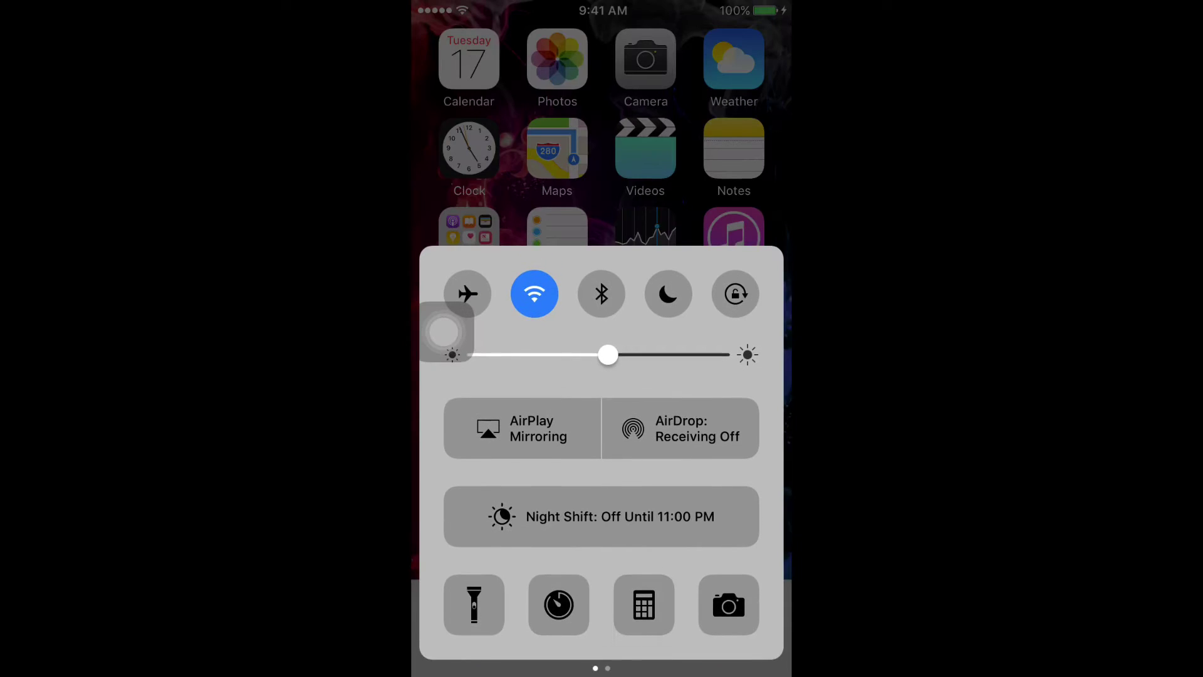
mouse_move(443, 330)
left_mouse_down()
mouse_move(446, 414)
mouse_move(537, 398)
mouse_move(461, 417)
mouse_move(545, 457)
mouse_move(456, 442)
mouse_move(571, 454)
mouse_move(566, 430)
left_mouse_up()
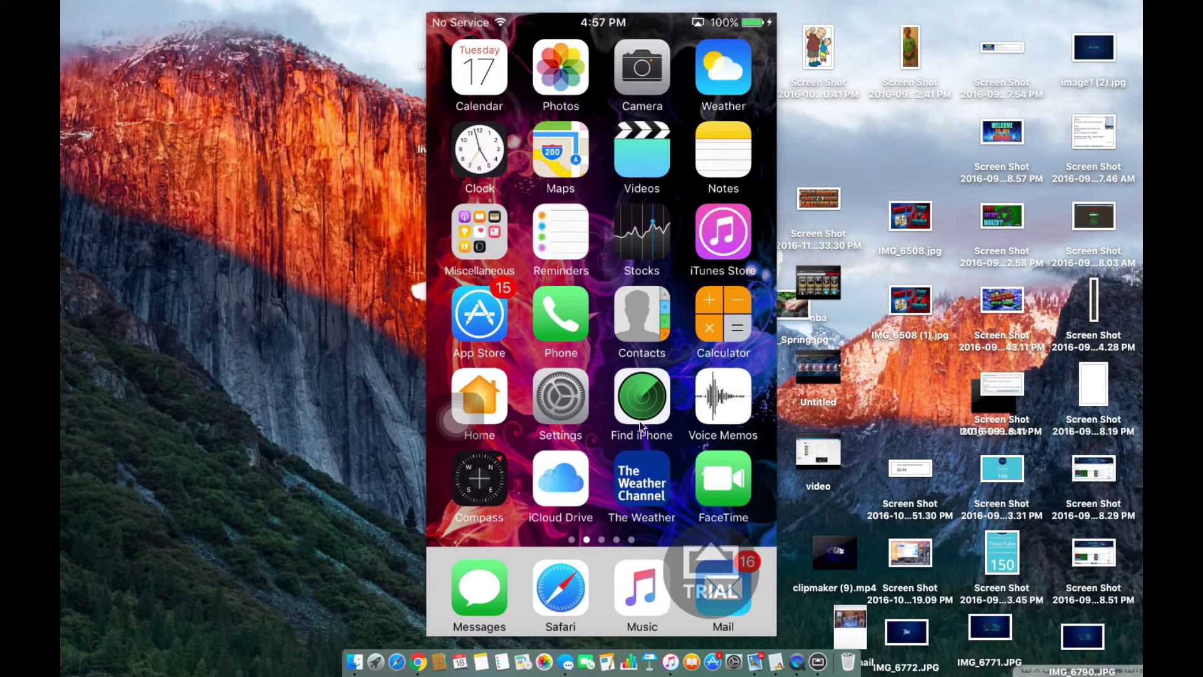
mouse_move(602, 329)
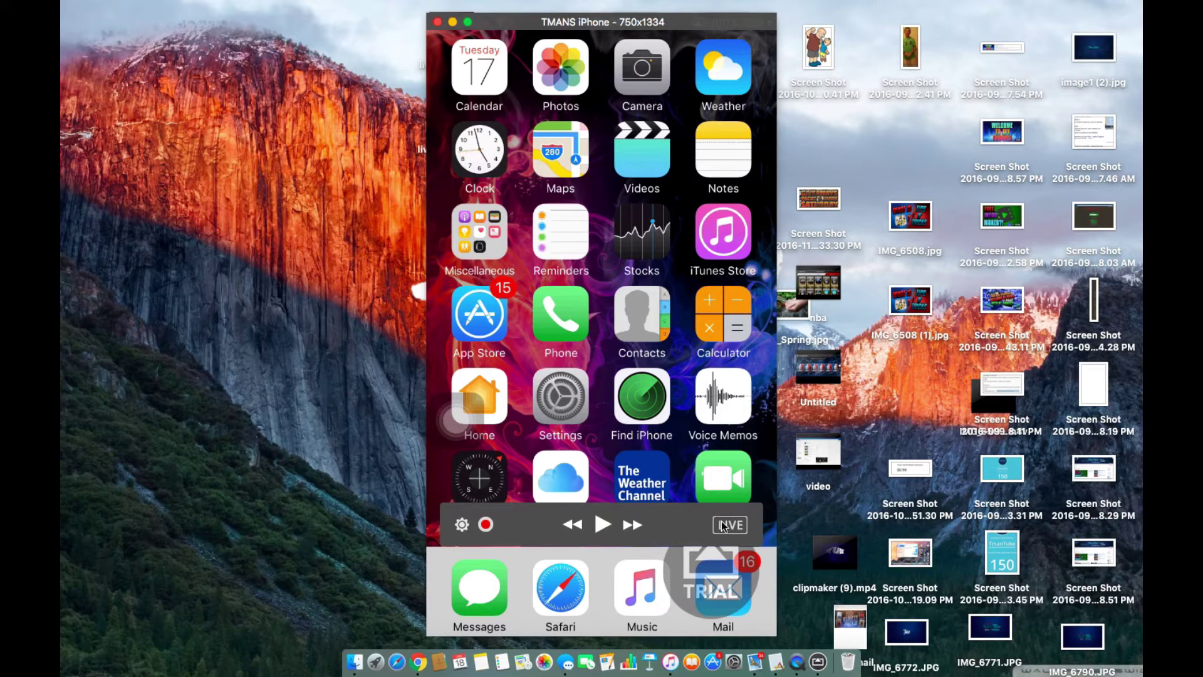
- Open AirServer's YouTube live-streaming panel for the iPhone and log out of YouTube
left_click(723, 526)
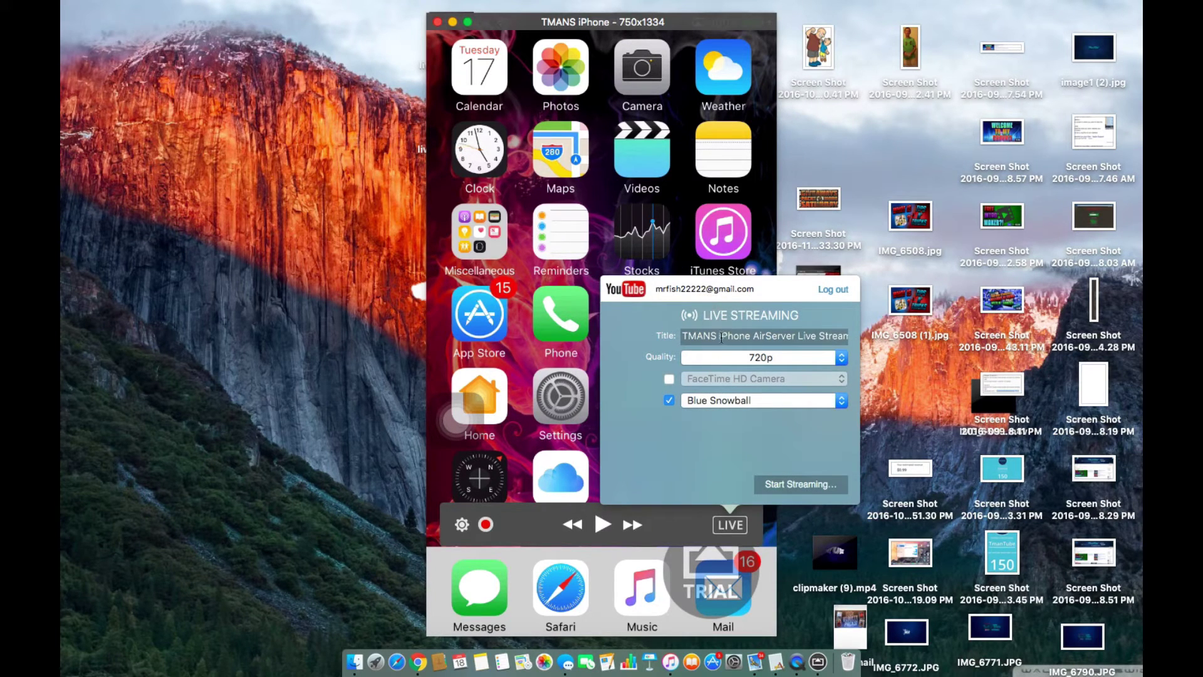
double_click(720, 337)
left_click(821, 294)
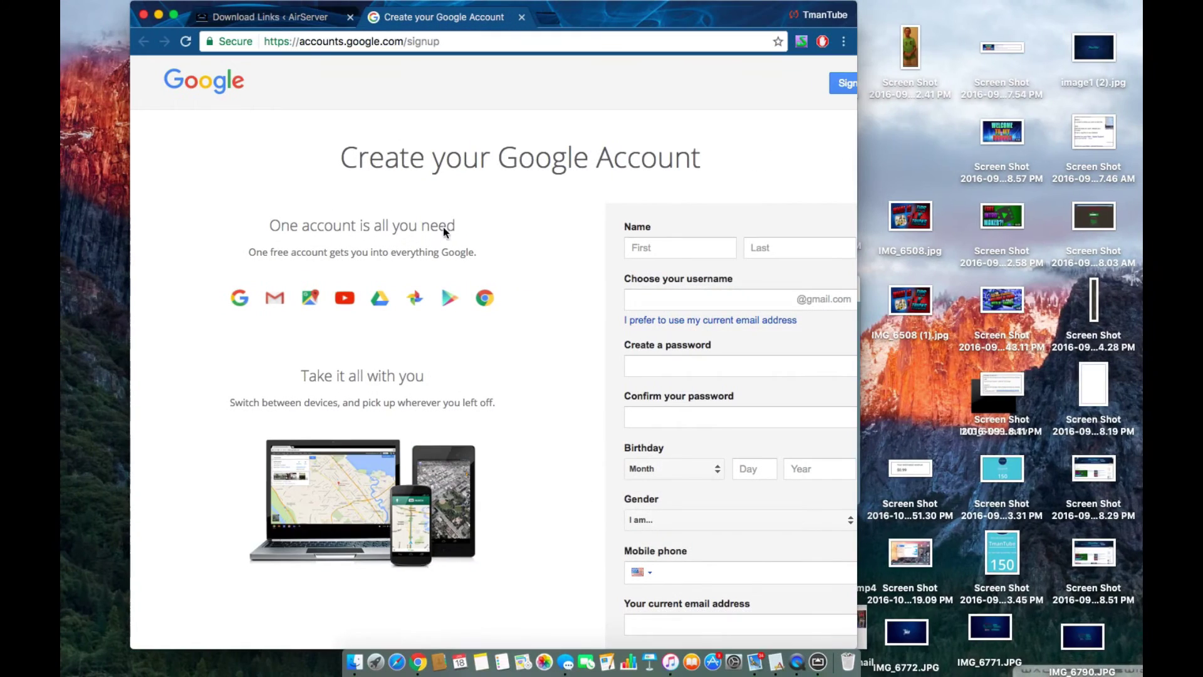
- Close the Chrome signup window and return to the stream title in AirServer's panel
left_click(143, 15)
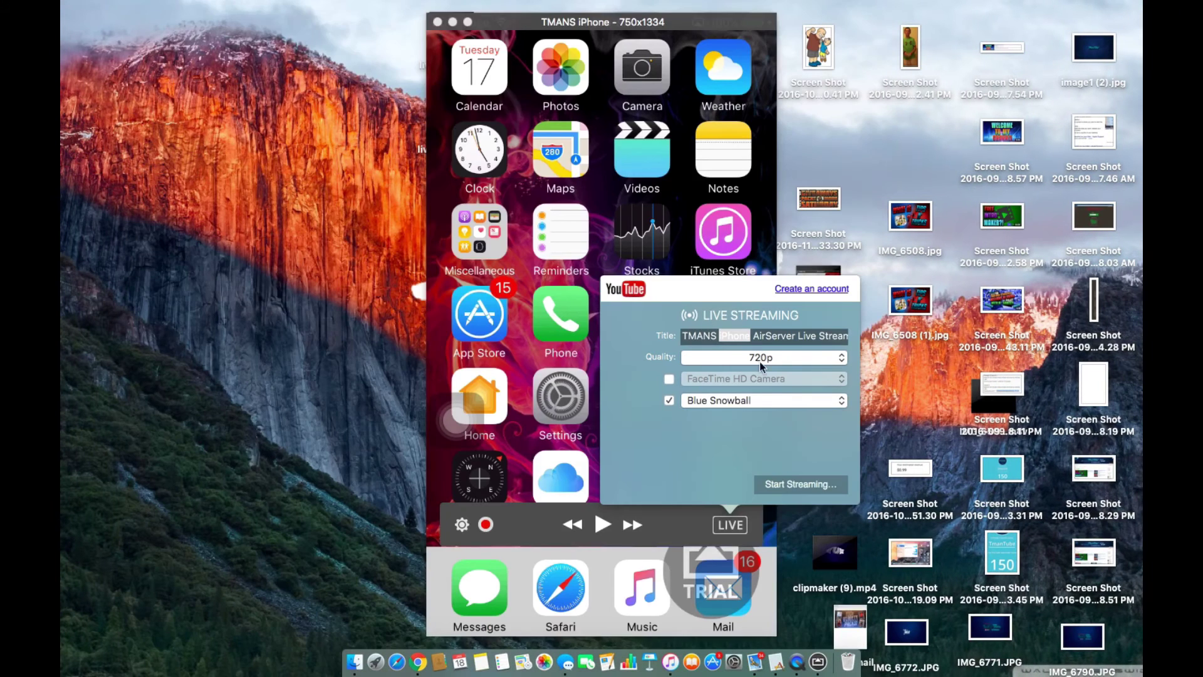
left_click(754, 435)
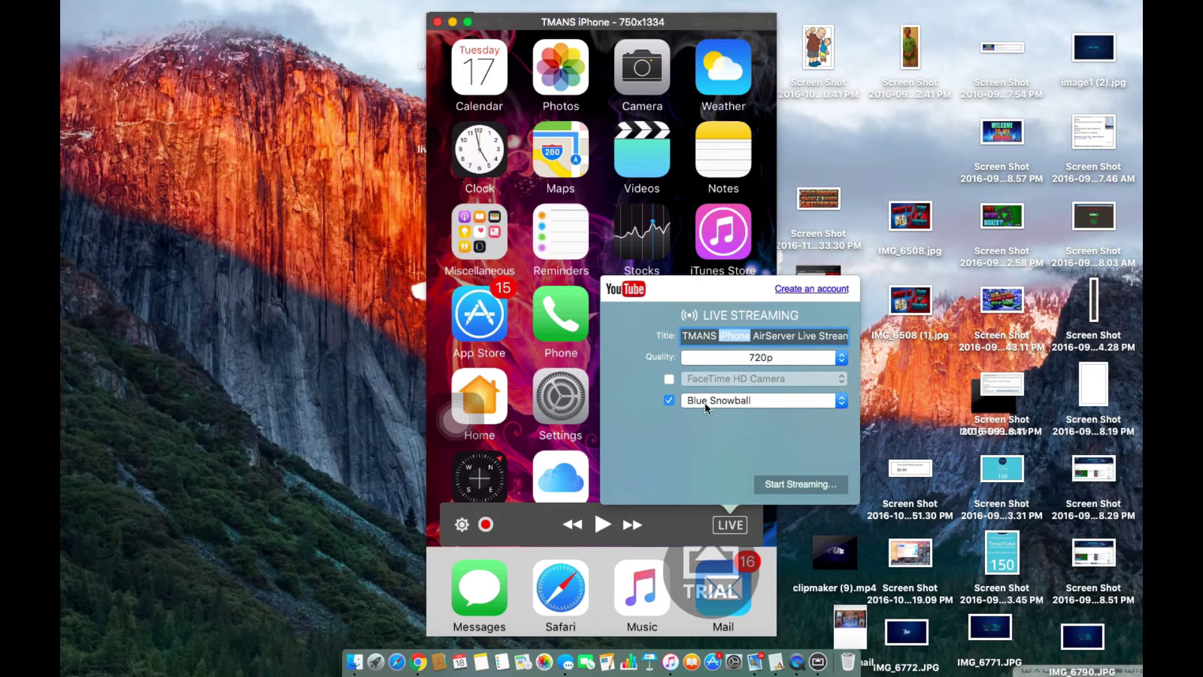
left_click(740, 335)
- Retitle the stream TEST STREAM and keep the quality at 720p
triple_click(737, 335)
type("T")
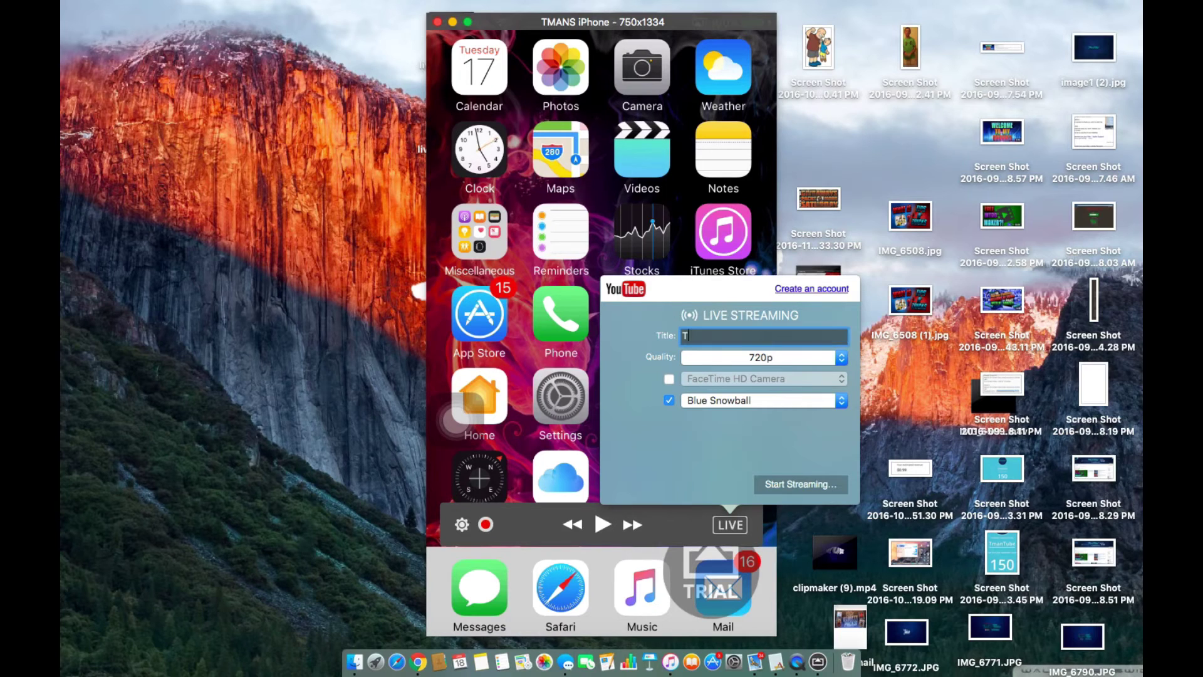
type("ESET")
left_click(731, 356)
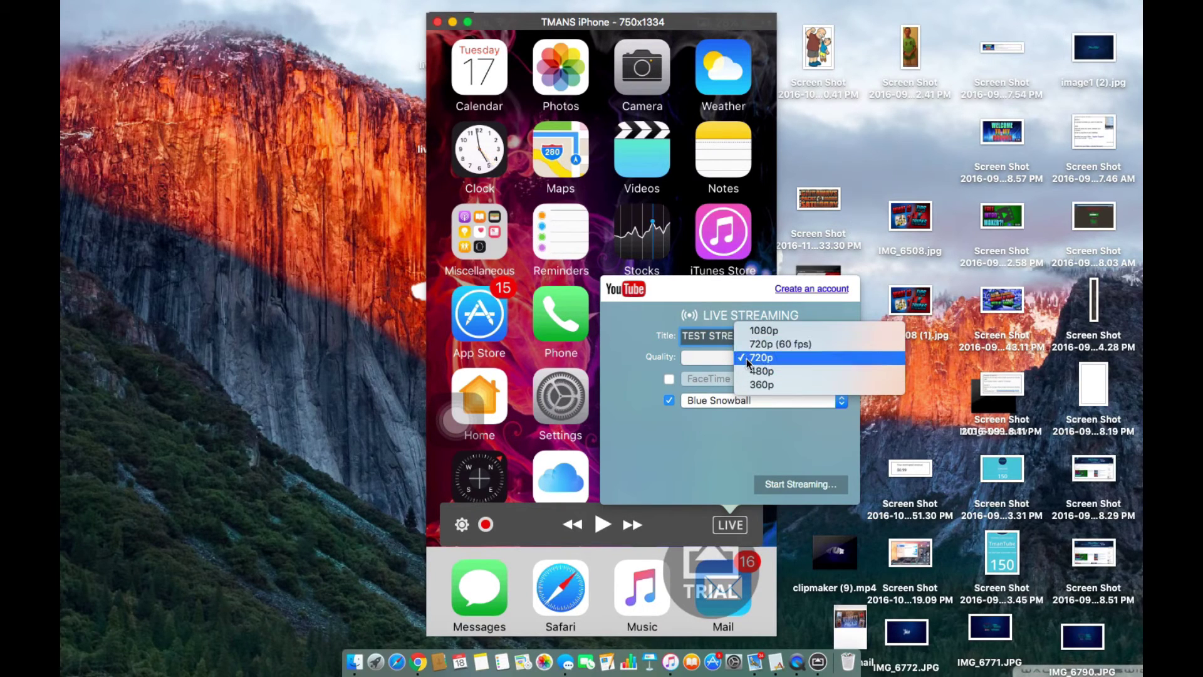
left_click(748, 358)
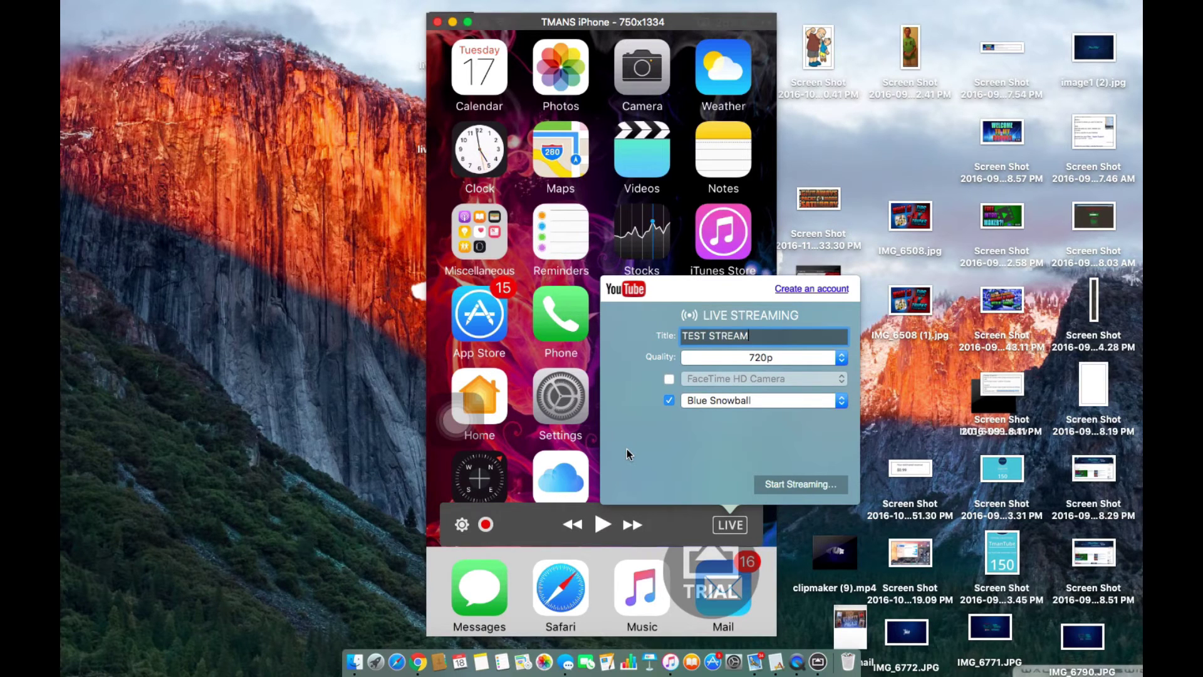
left_click(734, 358)
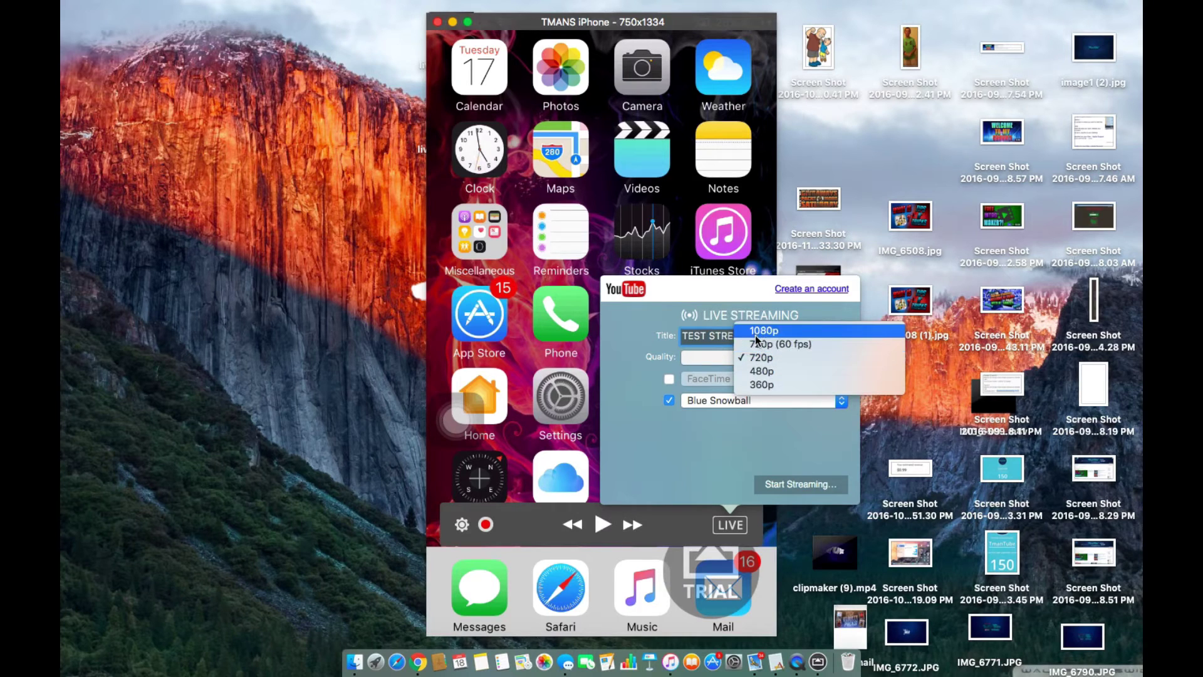
left_click(617, 378)
left_click(743, 358)
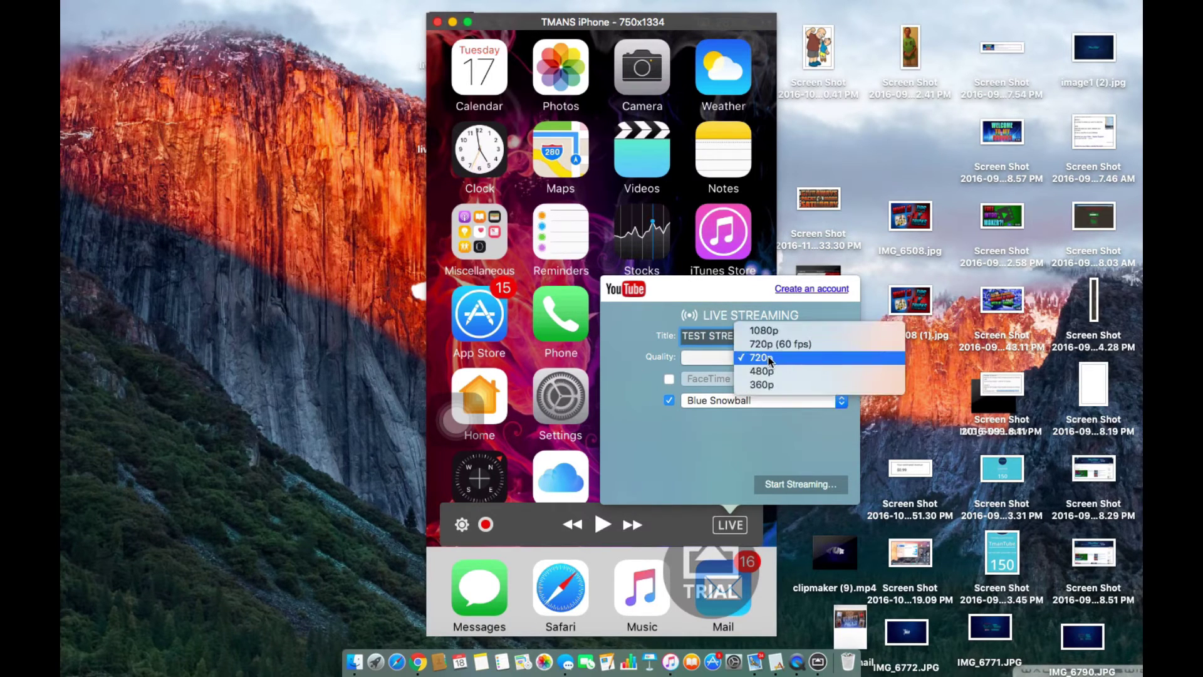
left_click(623, 363)
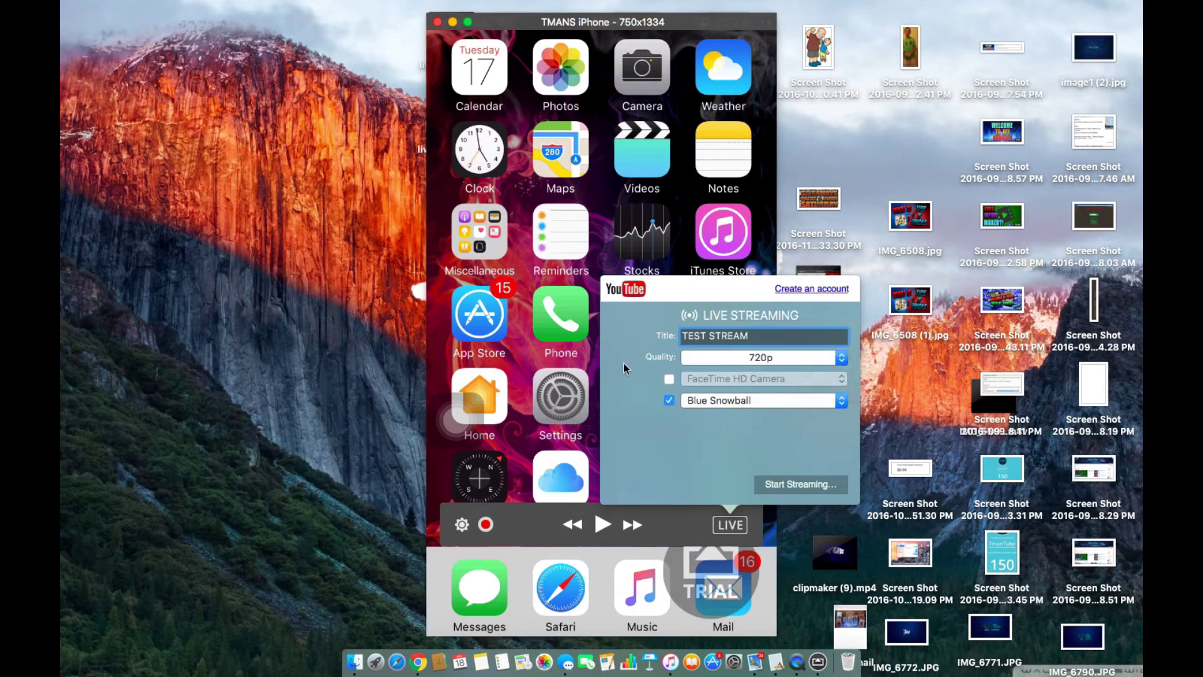
- Keep Blue Snowball as the stream's microphone
left_click(780, 402)
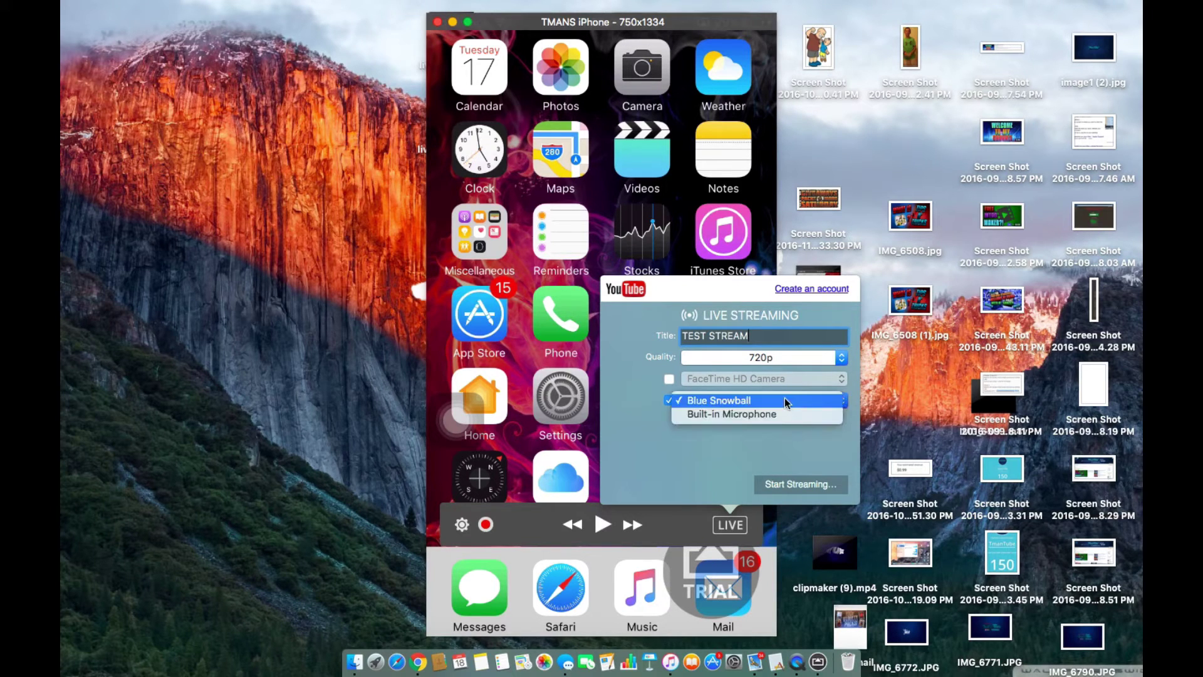
left_click(755, 400)
left_click(819, 401)
- Start the YouTube stream, fixing a stray character in the email during Google sign-in
left_click(815, 437)
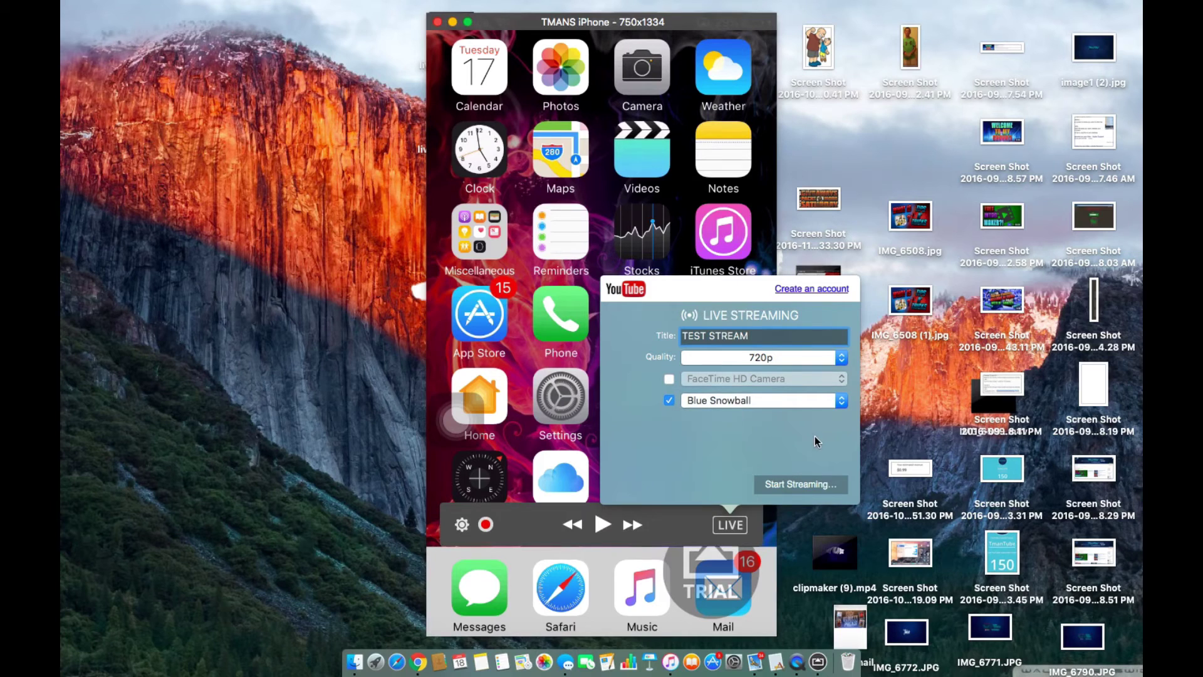
left_click(821, 486)
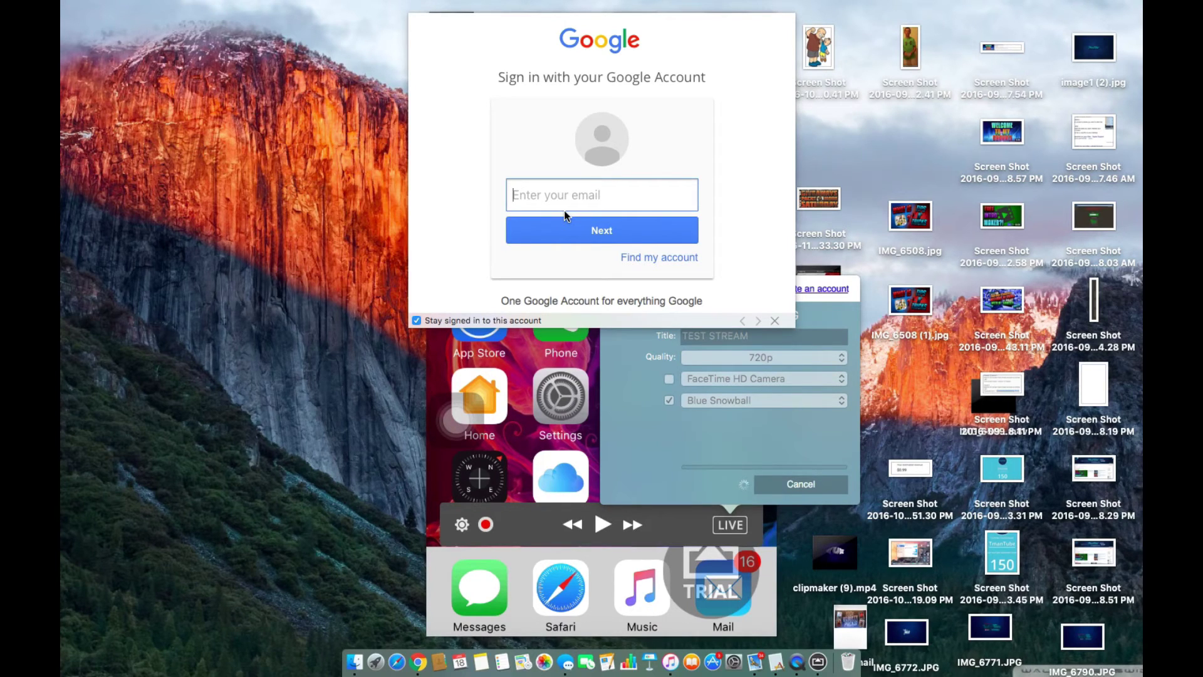
type("s")
key("BackSpace")
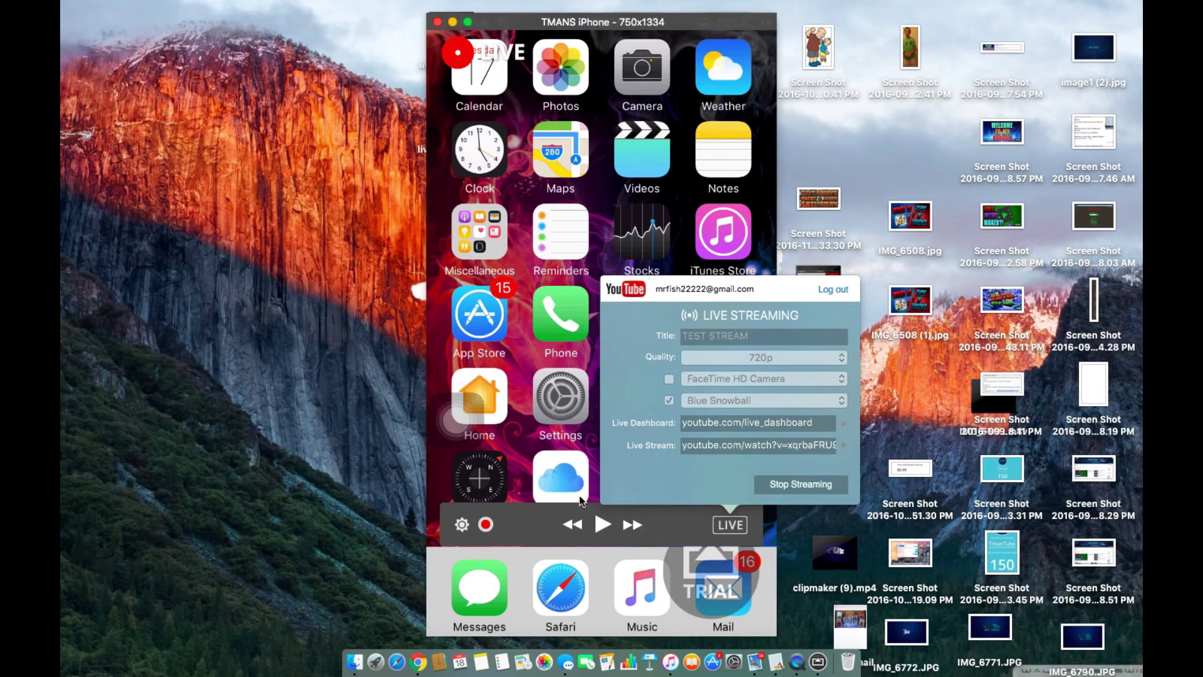
- Open YouTube in Chrome and go to Creator Studio's Live Streaming dashboard
left_click(419, 657)
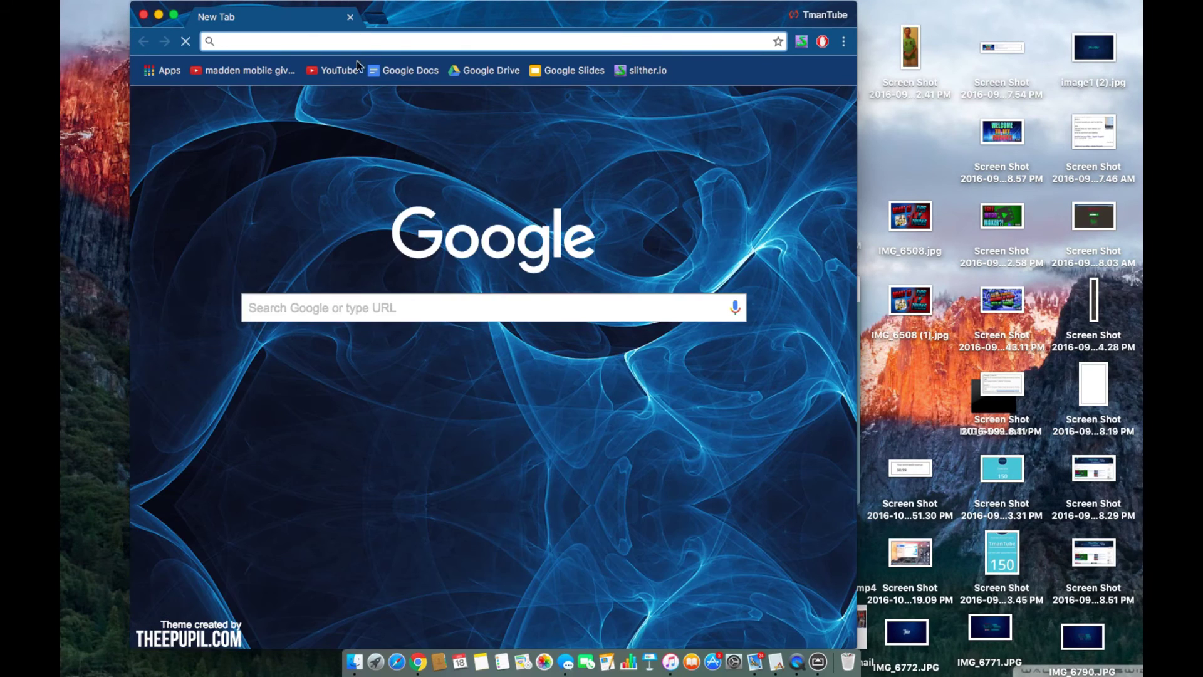
left_click(340, 73)
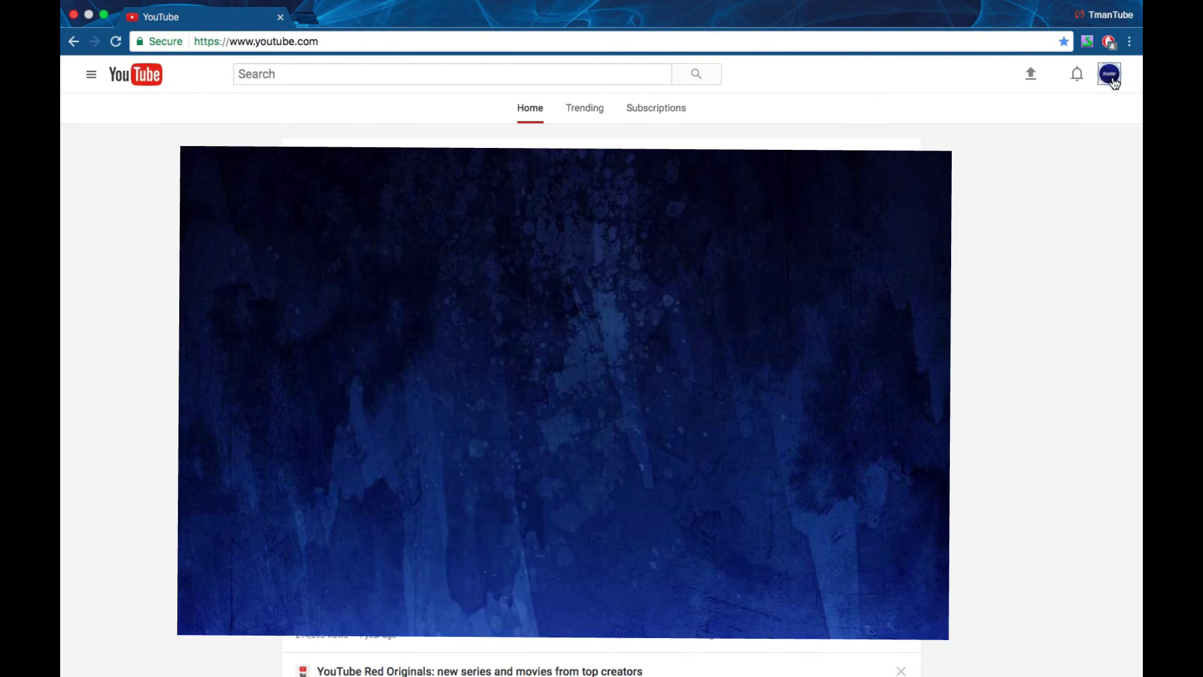
left_click(1110, 77)
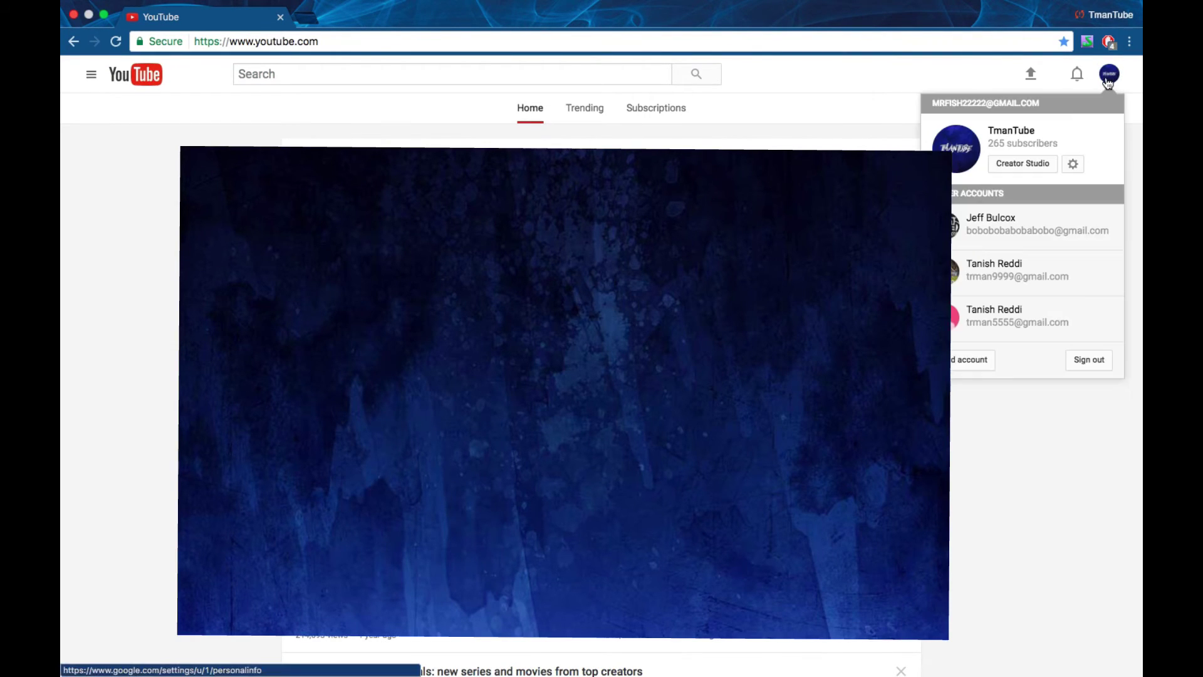
left_click(1016, 166)
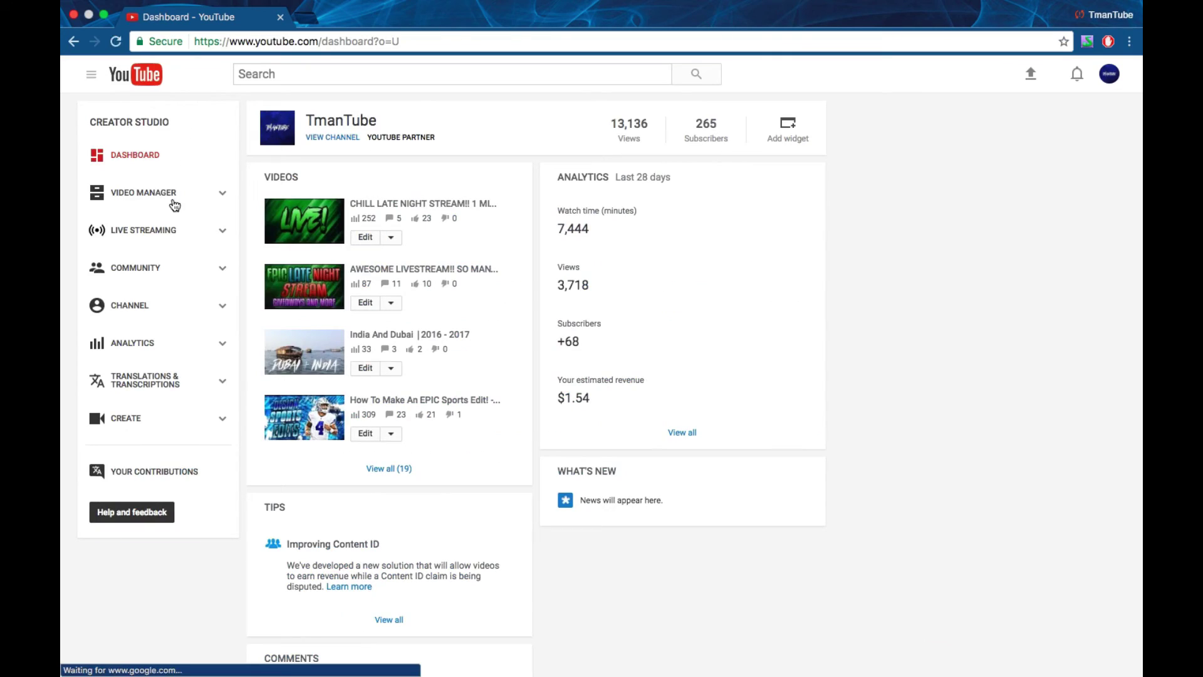
left_click(158, 239)
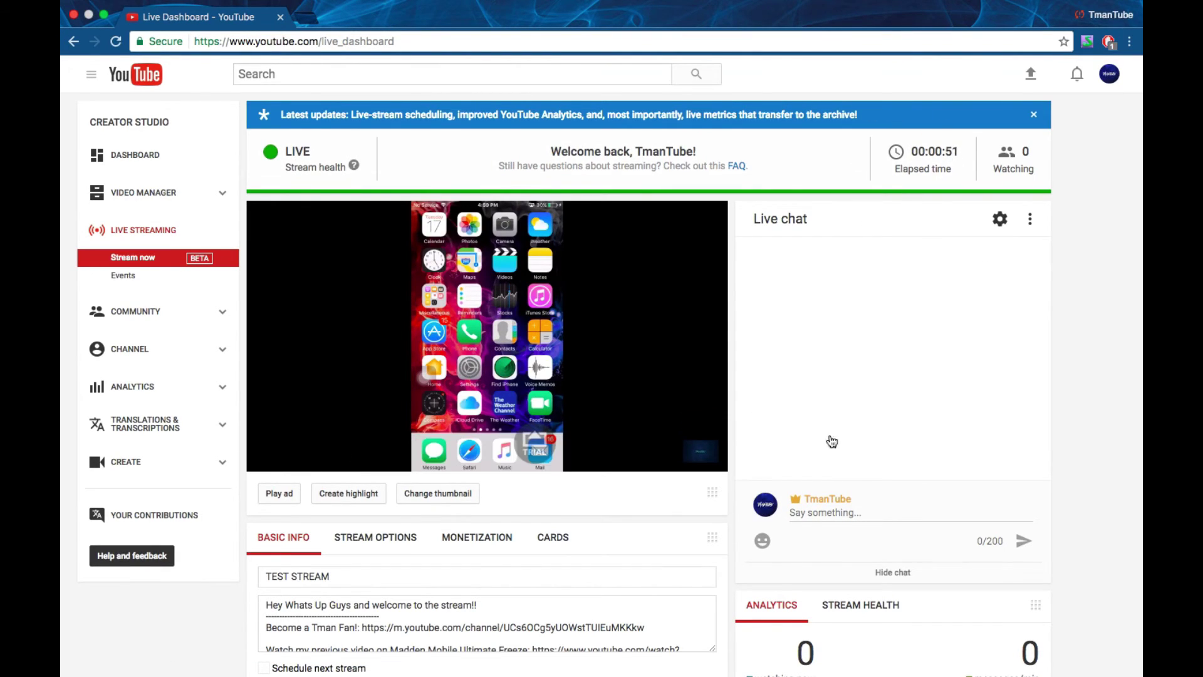
- Send 'Hi' in the TEST STREAM live chat and un-maximize the Chrome window
left_click(841, 513)
type("Hi")
key("Return")
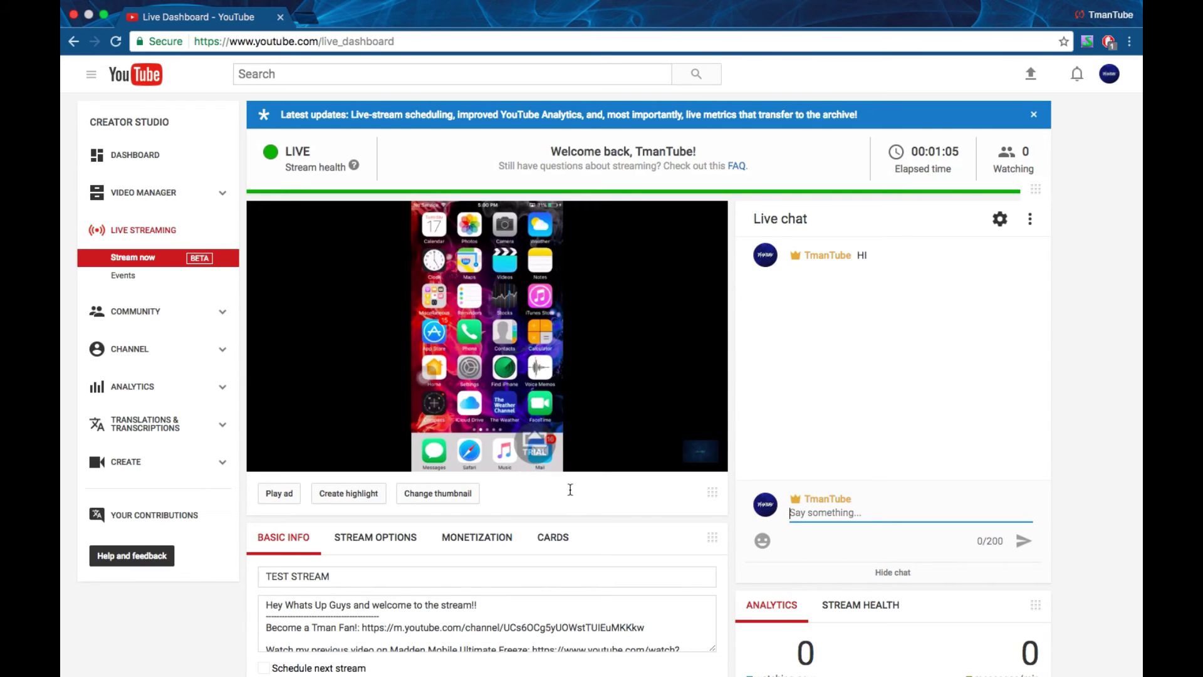
scroll(656, 541, "down", 3)
scroll(656, 545, "down", 3)
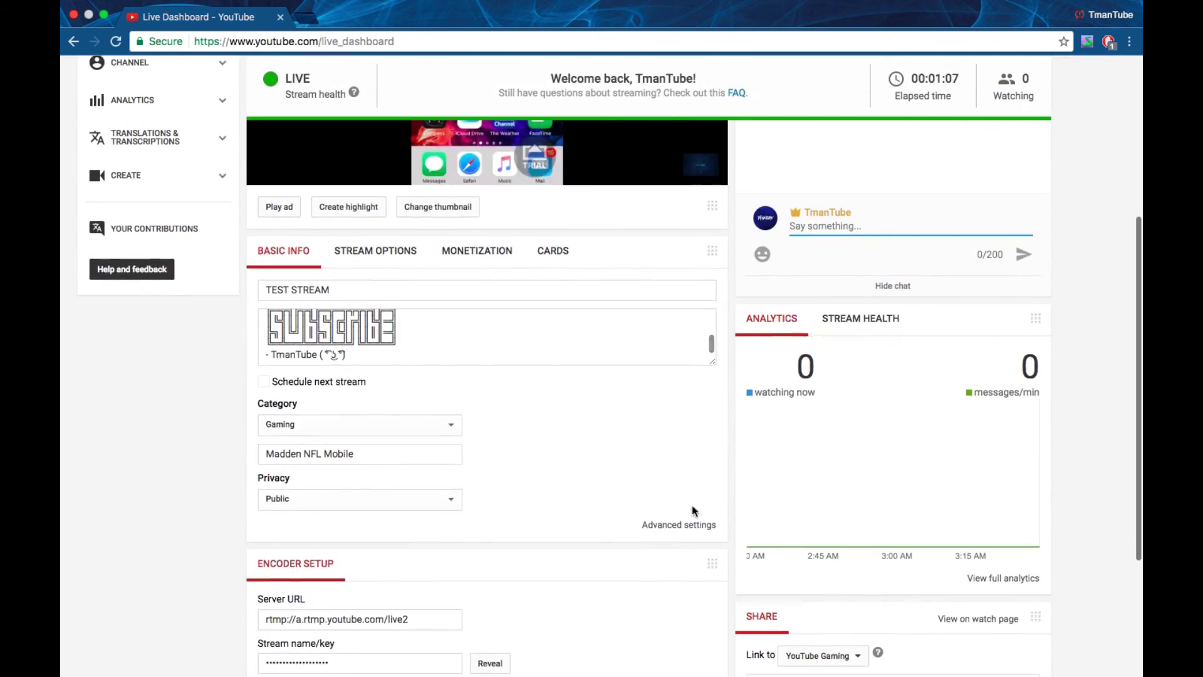
scroll(948, 374, "down", 3)
scroll(947, 374, "up", 5)
scroll(846, 357, "up", 1)
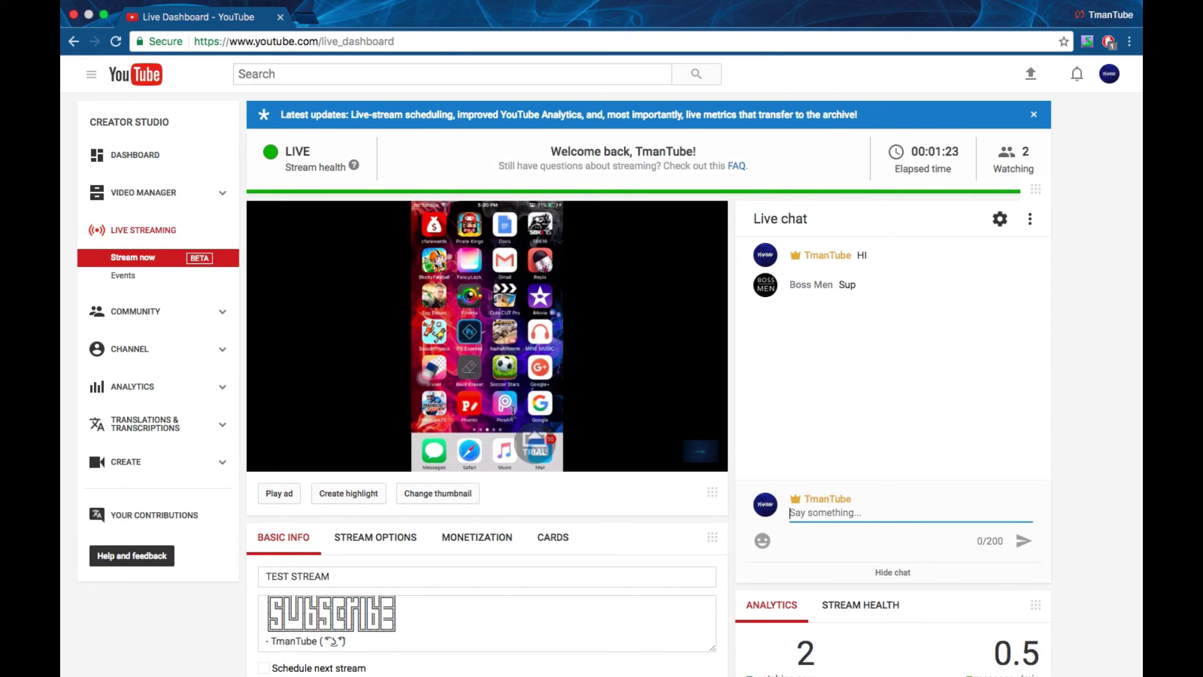
scroll(513, 411, "down", 1)
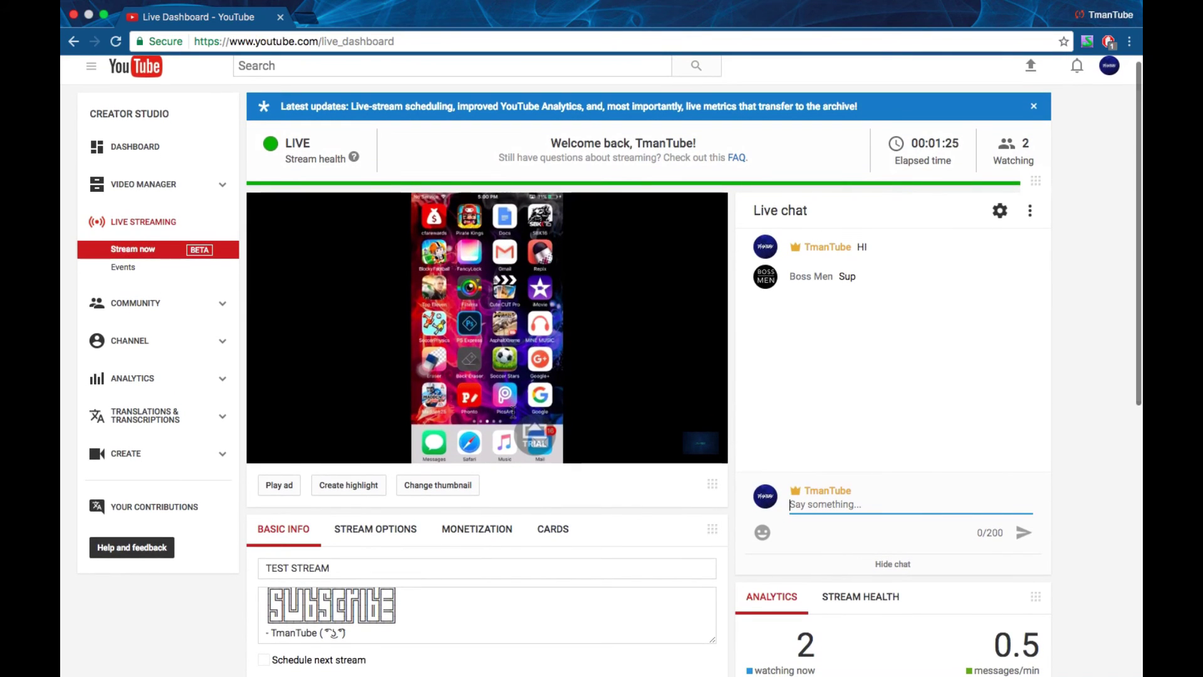
scroll(751, 84, "up", 1)
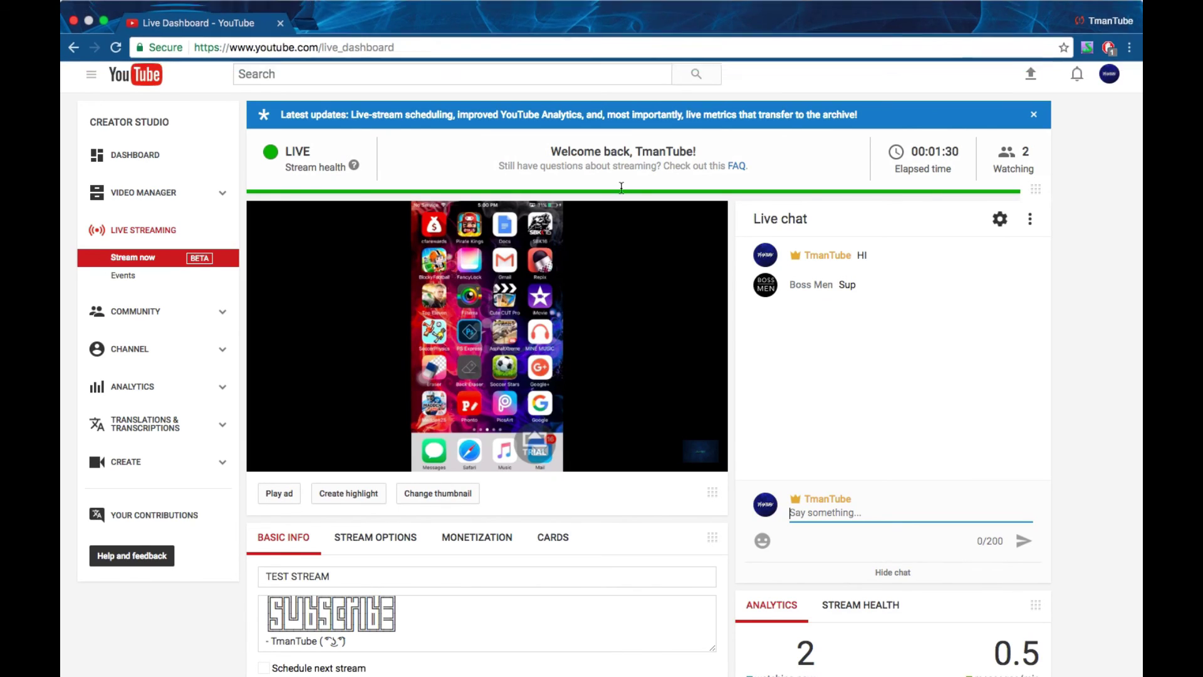
left_click(105, 15)
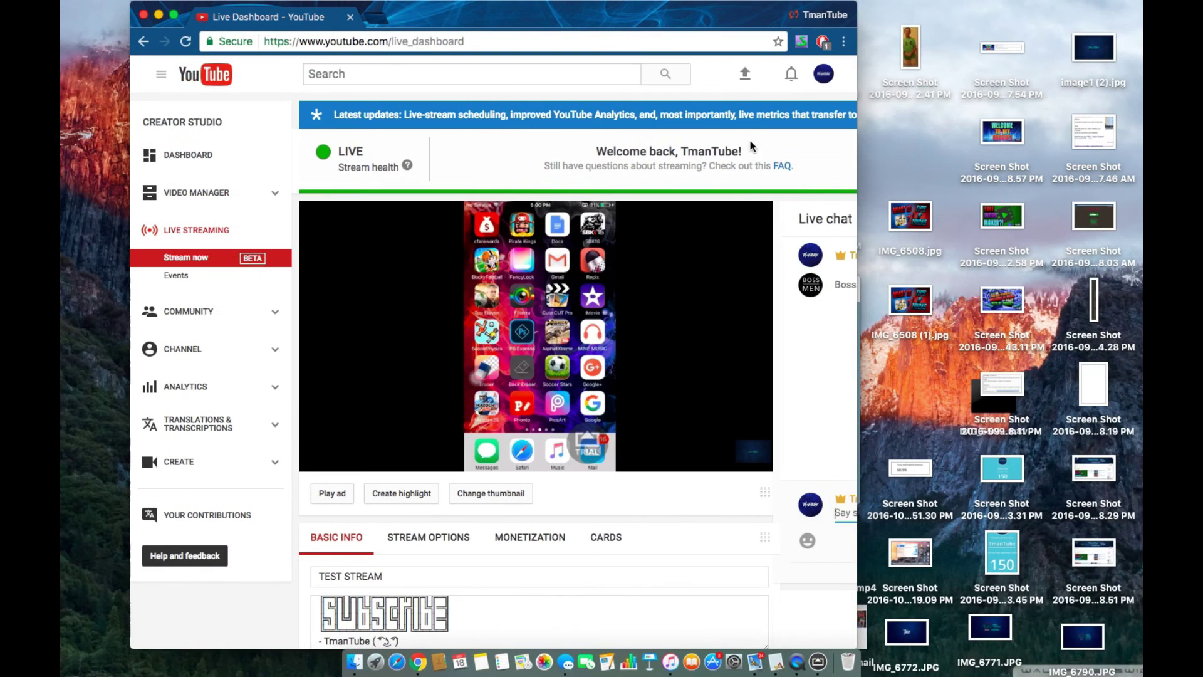